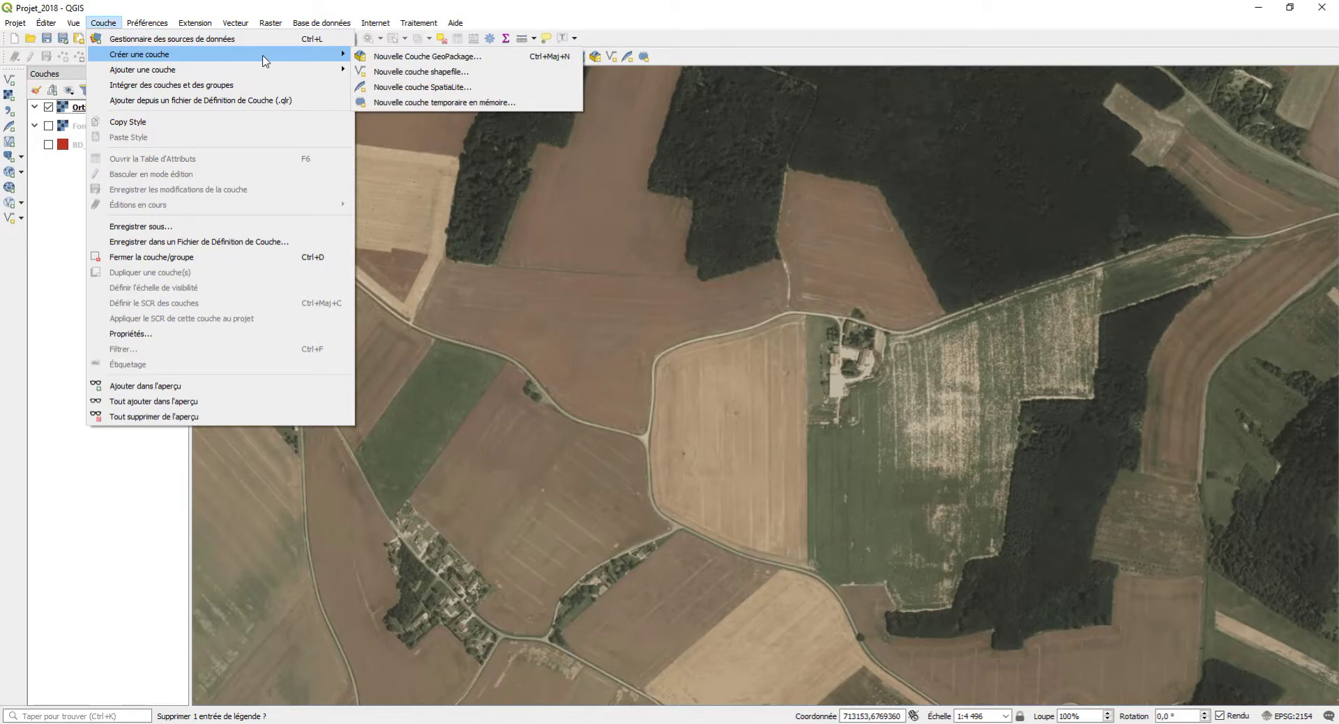
# - Start a new shapefile layer with Point geometry and the EPSG:2154 - RGF93 / Lambert-93 coordinate system
pyautogui.click(486, 76)
pyautogui.moveTo(757, 131); pyautogui.dragTo(663, 140)
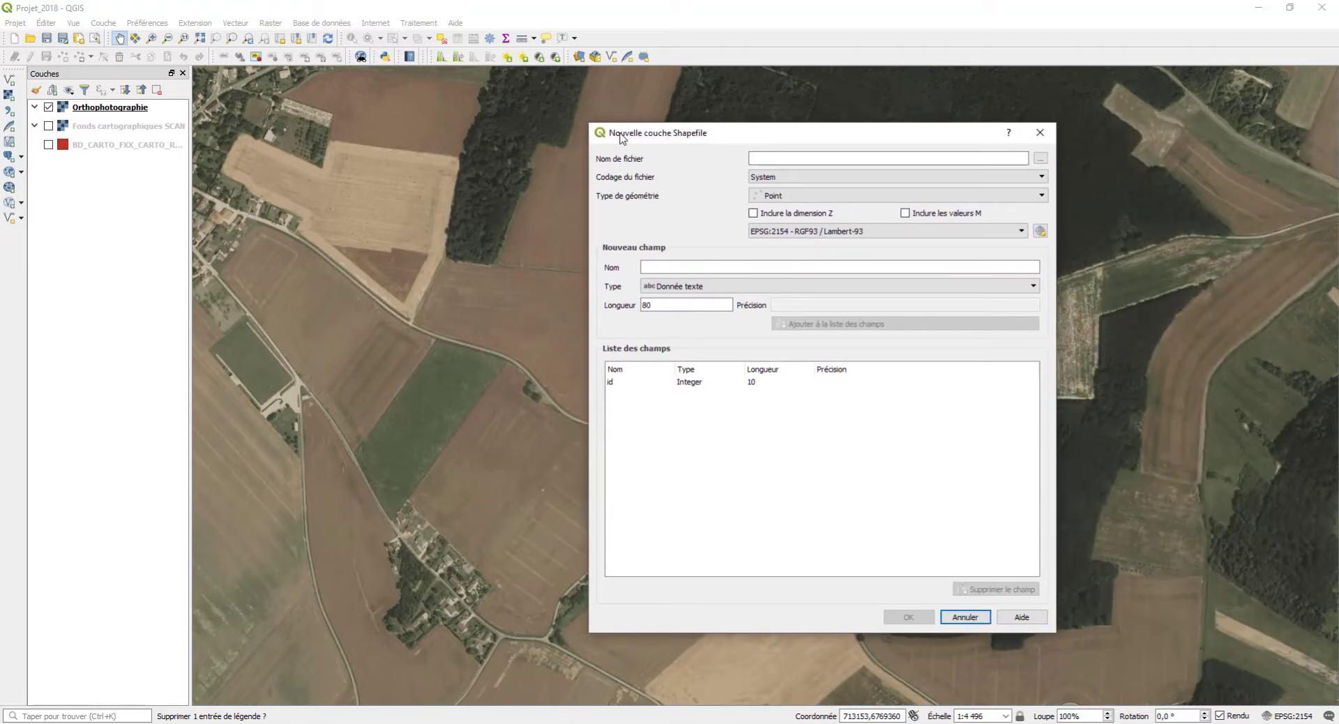
pyautogui.click(766, 198)
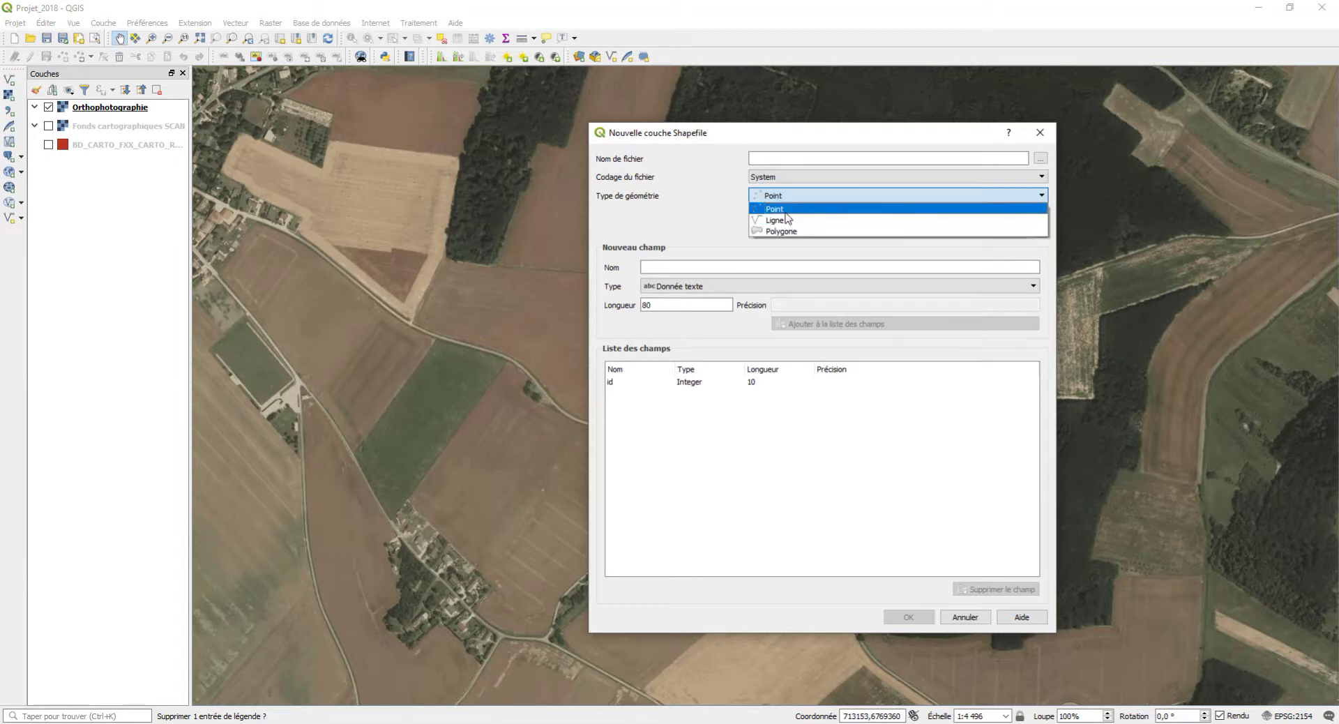
pyautogui.click(787, 209)
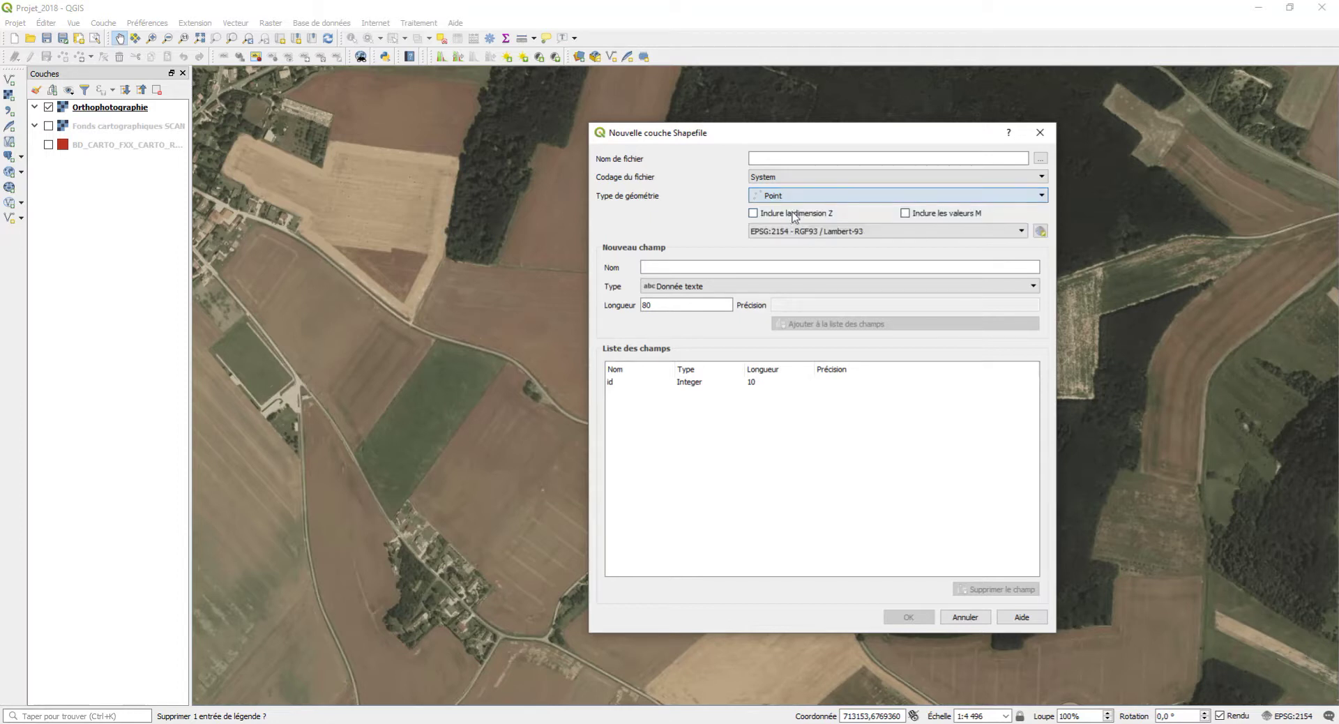
pyautogui.click(896, 231)
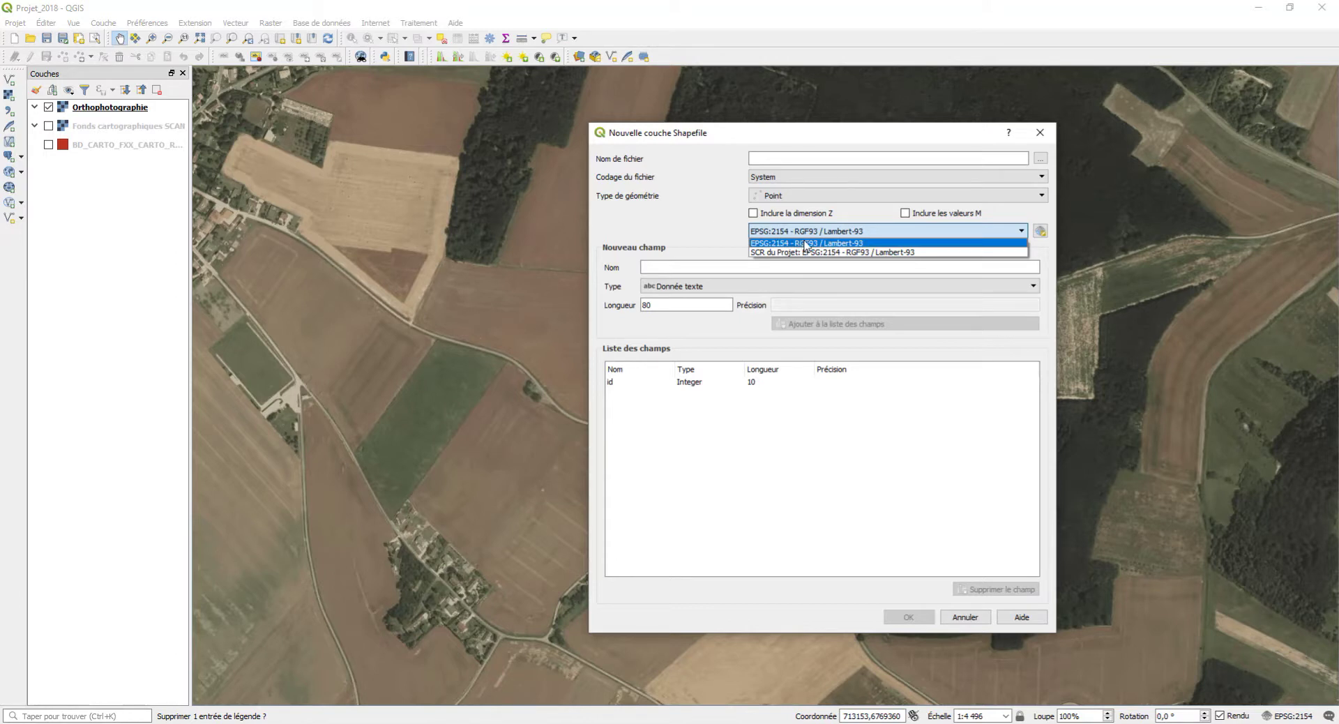
pyautogui.click(868, 242)
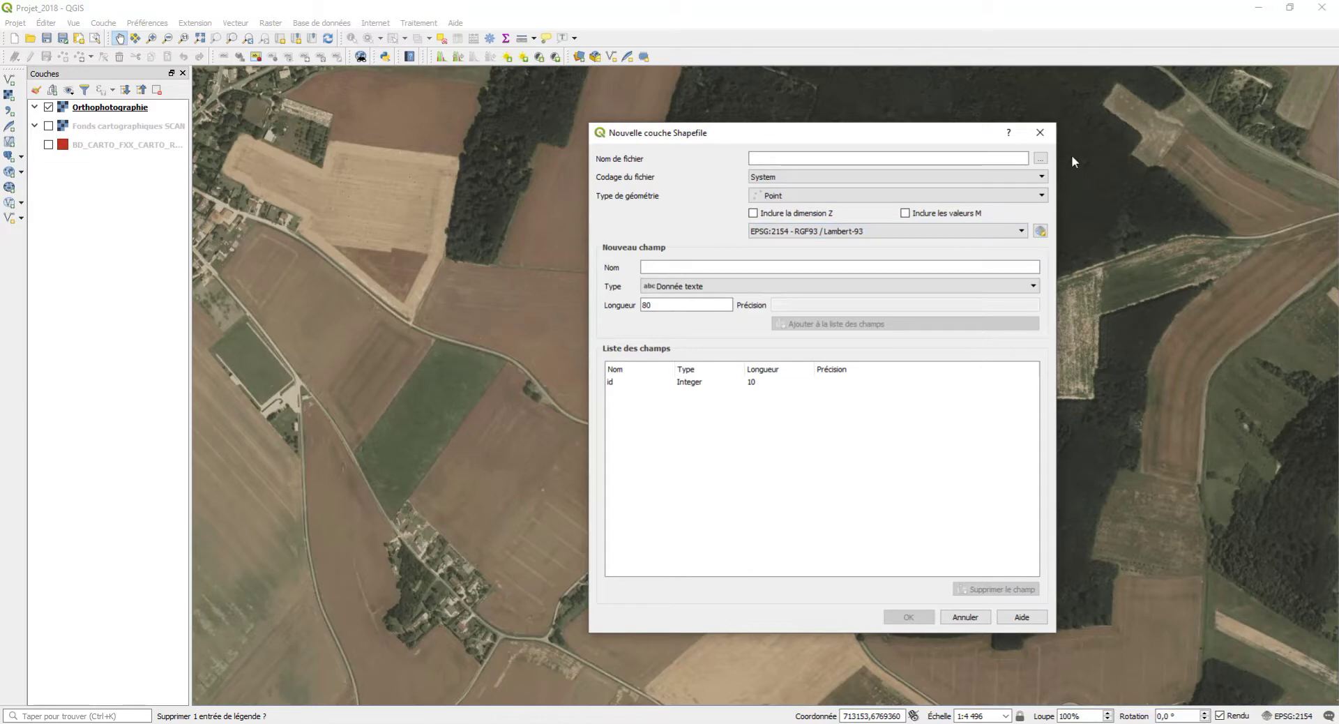
# - Set the new layer's file name to Points in the Tuto\shp folder and create the layer
pyautogui.click(1039, 160)
pyautogui.moveTo(1022, 138); pyautogui.dragTo(532, 140)
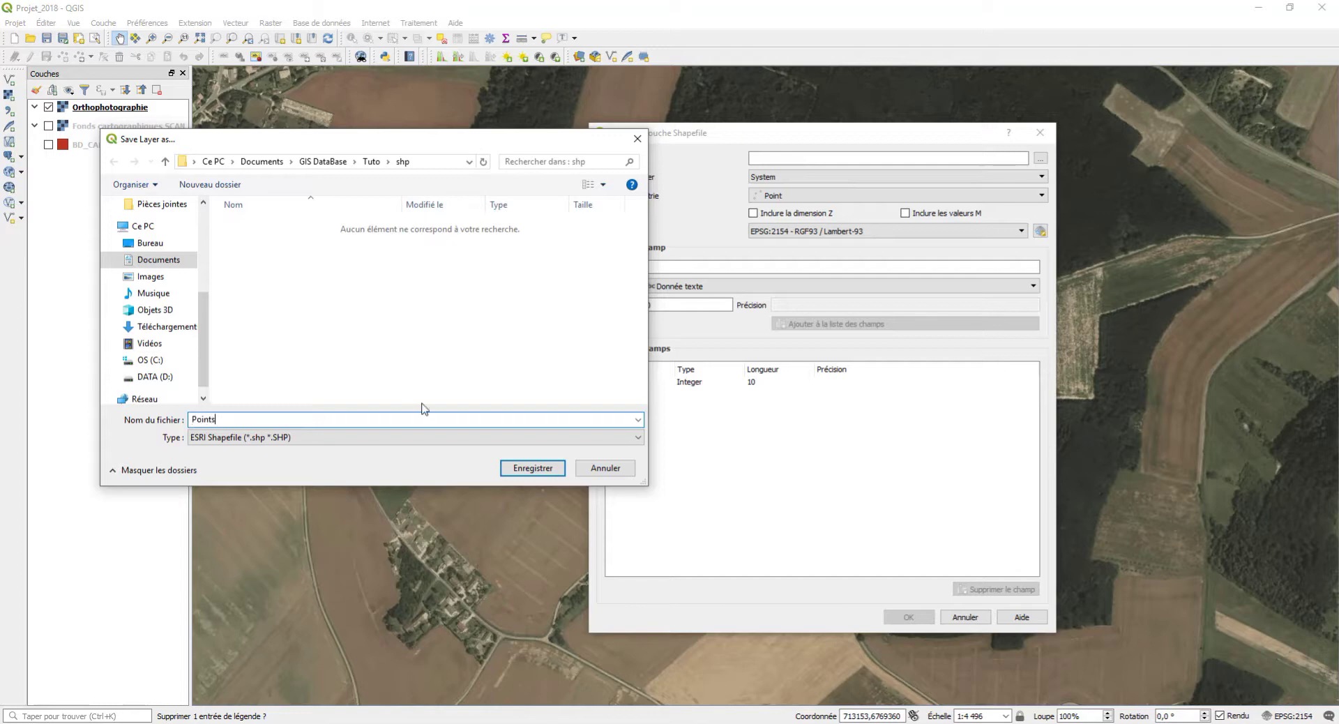
pyautogui.click(519, 470)
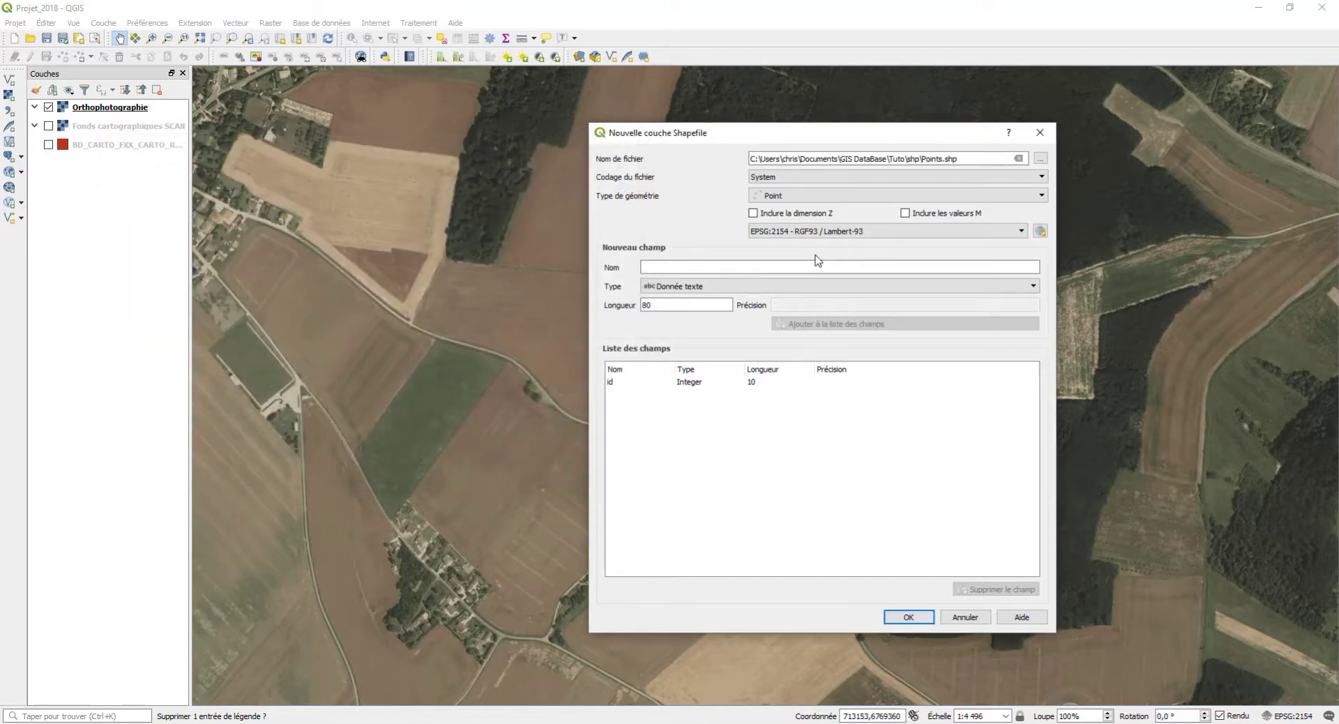
pyautogui.click(909, 617)
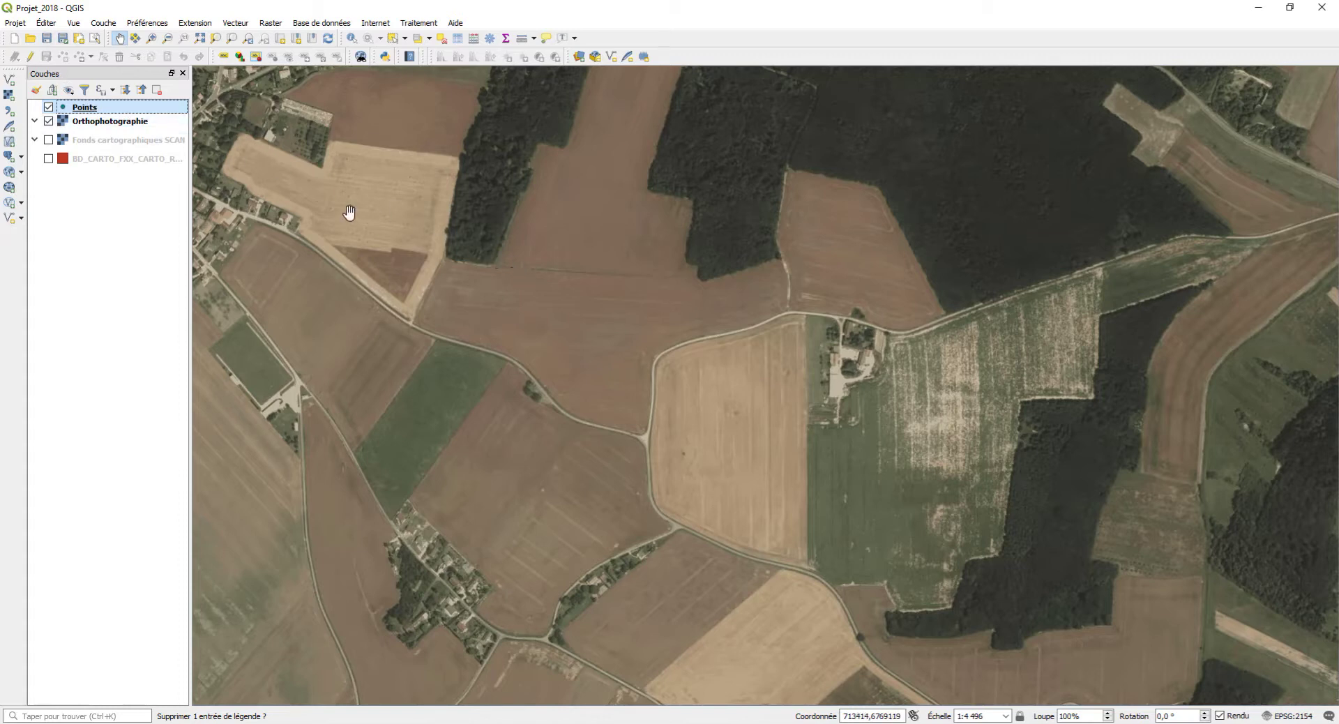
# - Enable editing on the Points layer and add a point with id 1 on the small tree clump beside the road
pyautogui.click(34, 61)
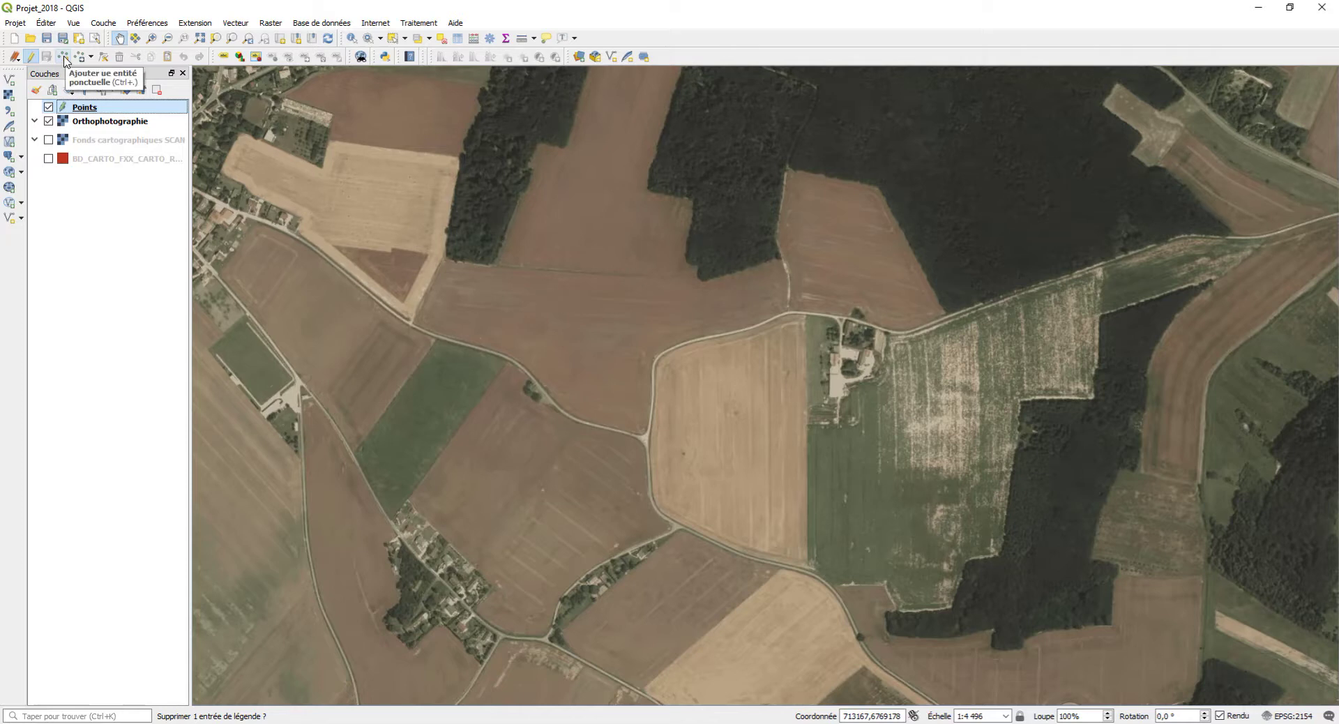
pyautogui.click(64, 58)
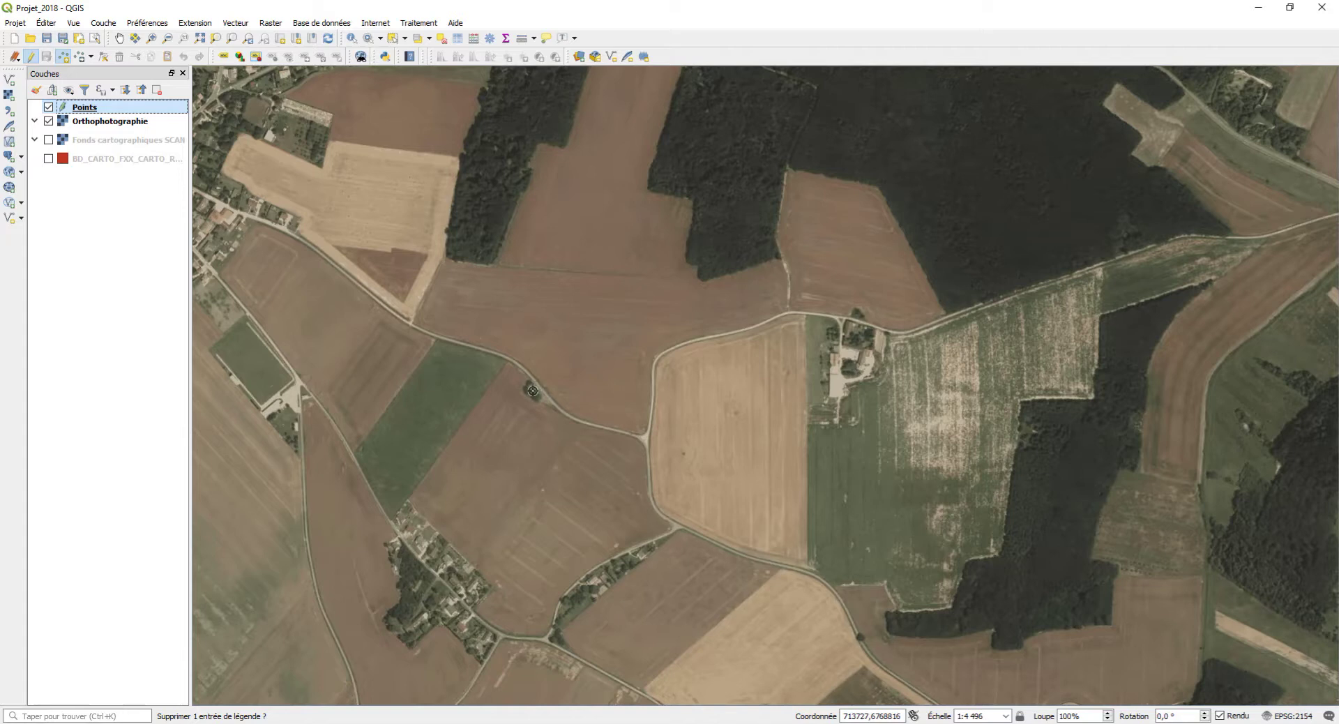
pyautogui.click(533, 390)
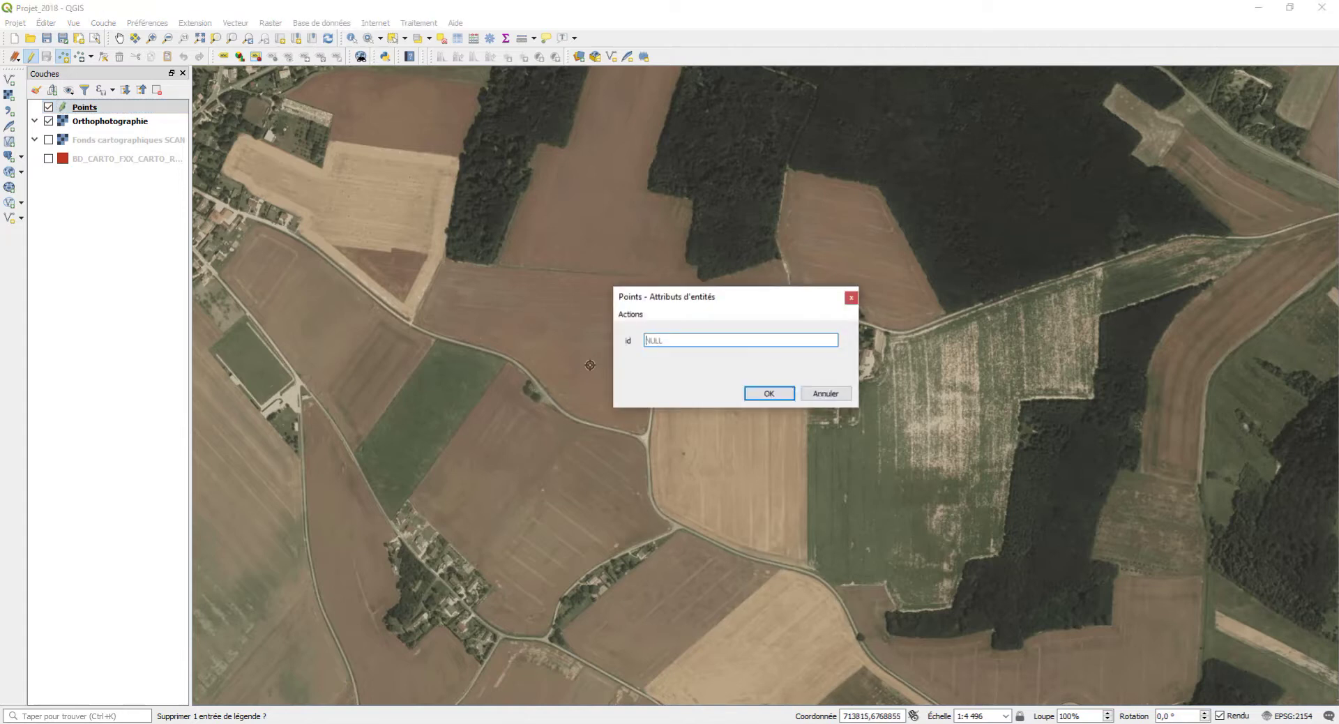
pyautogui.click(672, 341)
pyautogui.write('1')
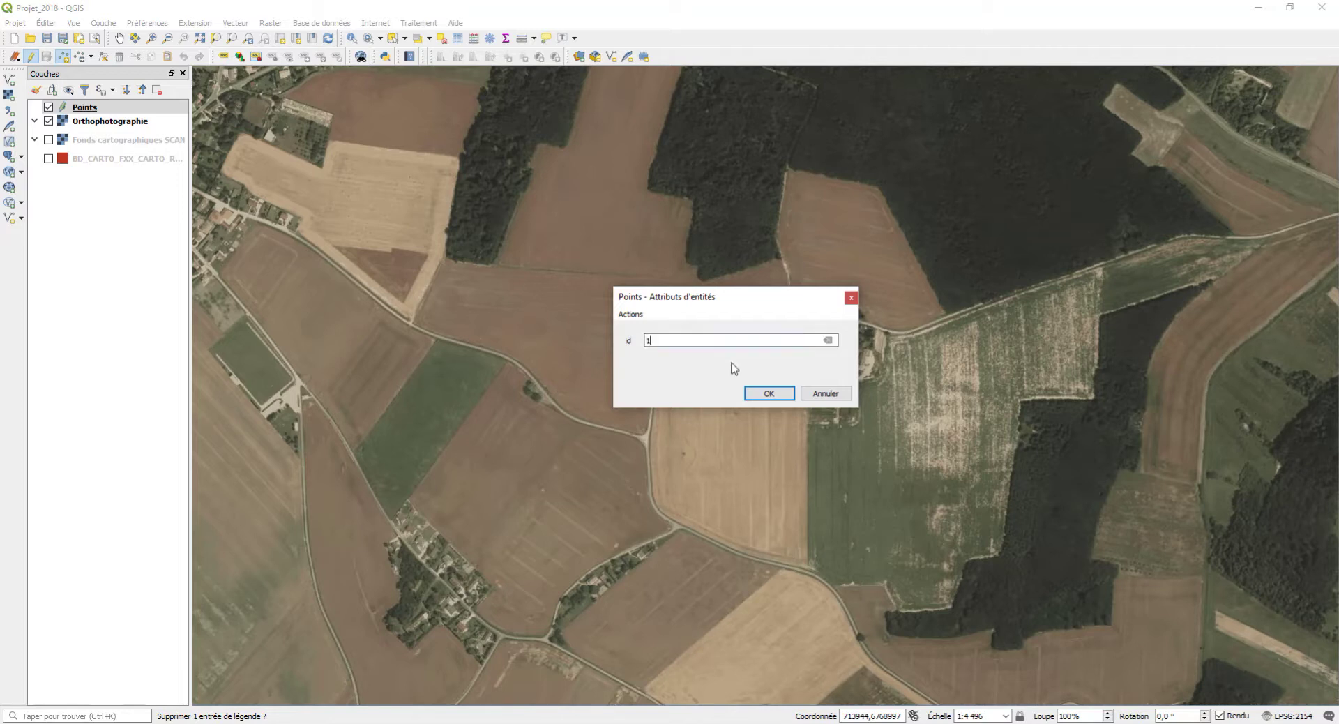
pyautogui.click(768, 394)
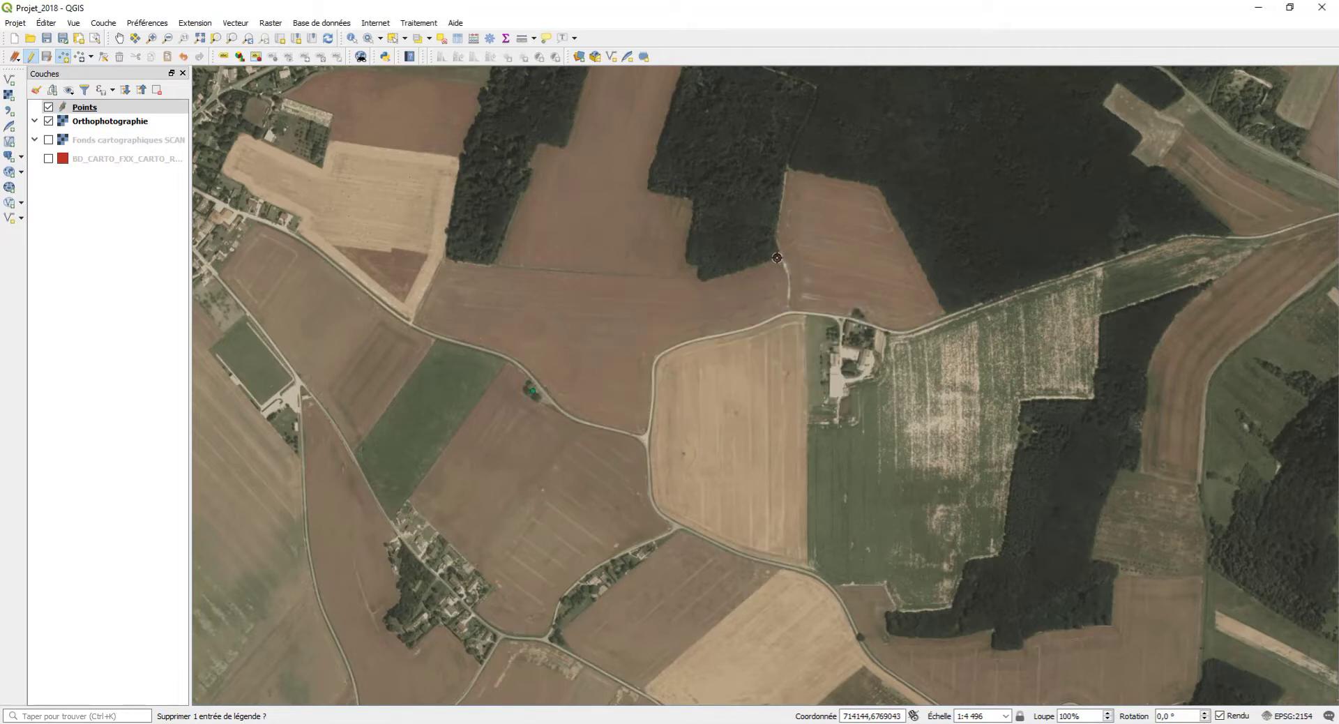
# - Add a point with id 2 at the corner of the wood north-west of the farm buildings
pyautogui.click(776, 258)
pyautogui.write('2')
pyautogui.click(770, 393)
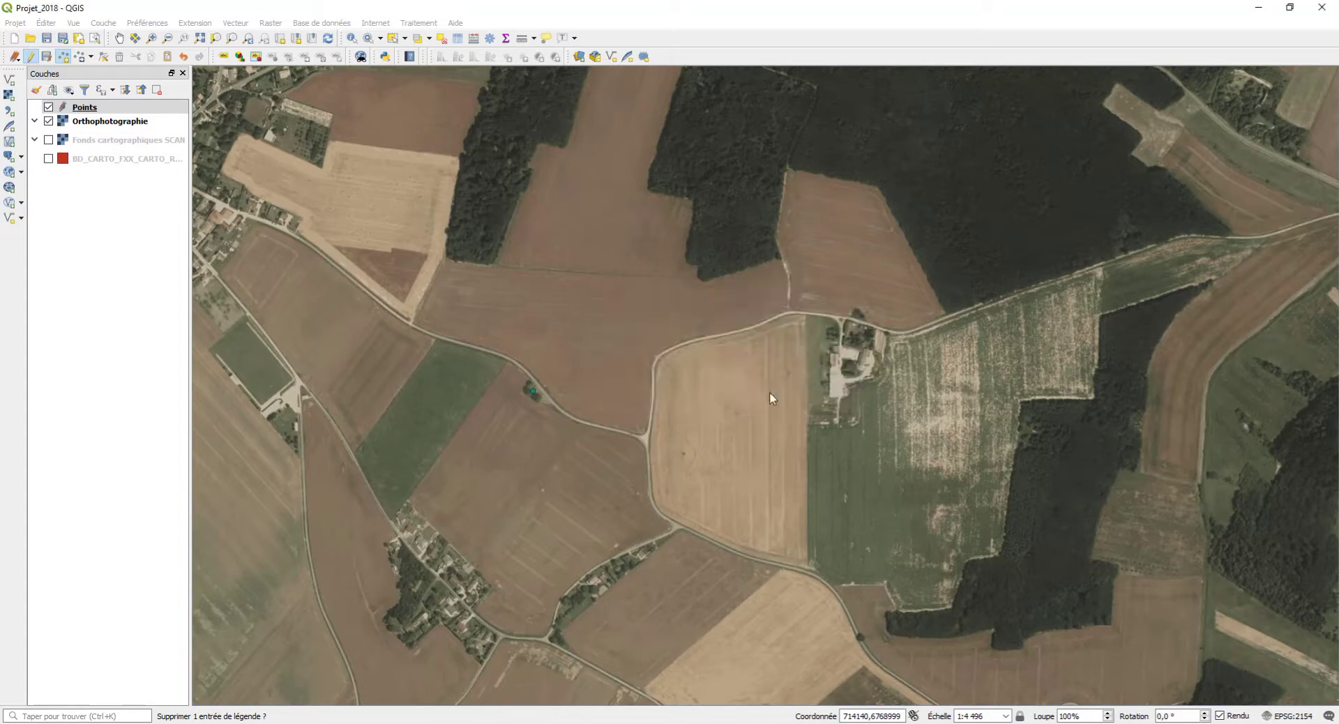
# - Add a point with id 3 at the road junction southwest of the farm, then save the layer edits and end editing
pyautogui.click(671, 525)
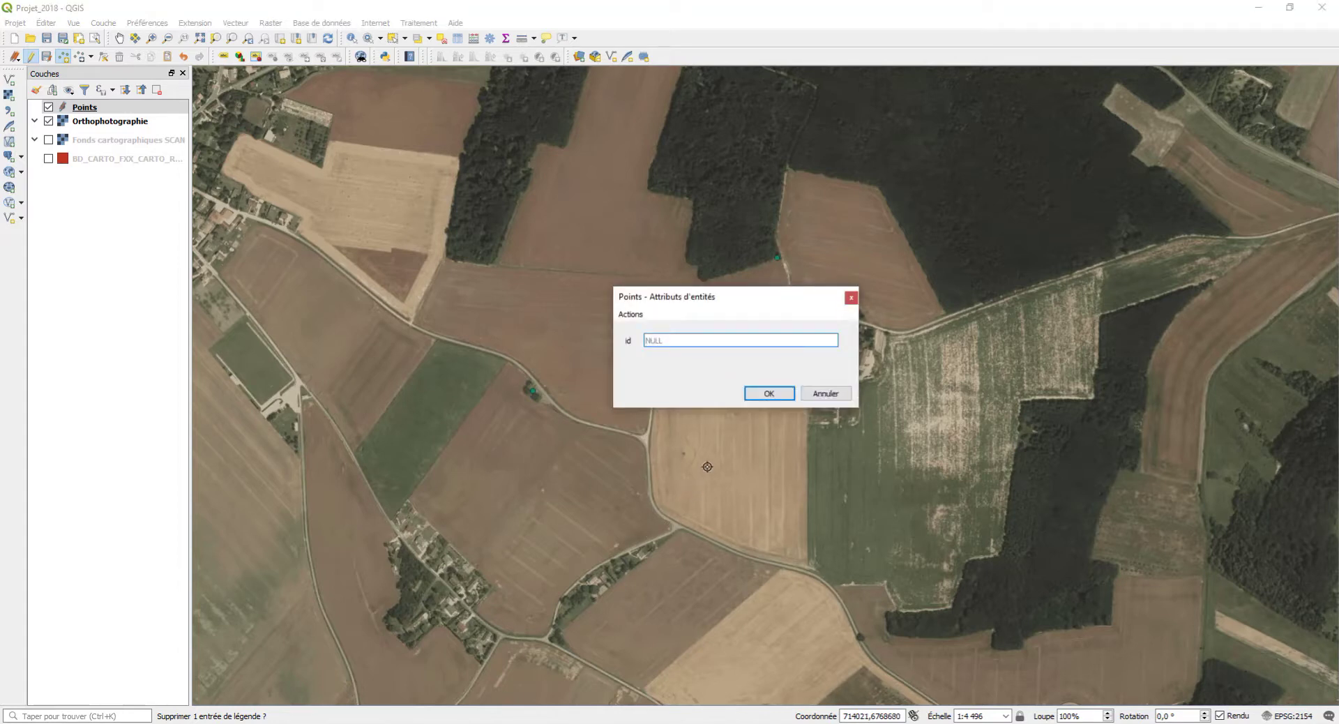
pyautogui.write('3')
pyautogui.click(755, 395)
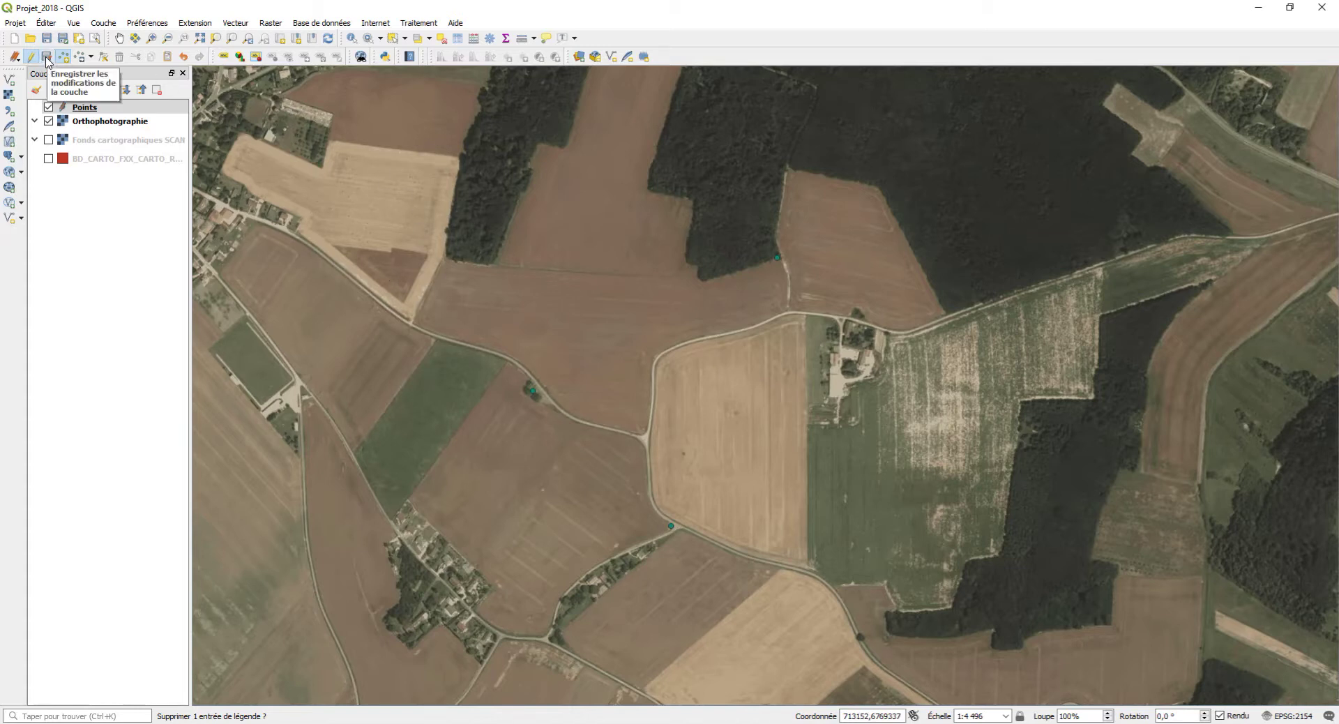
pyautogui.click(46, 60)
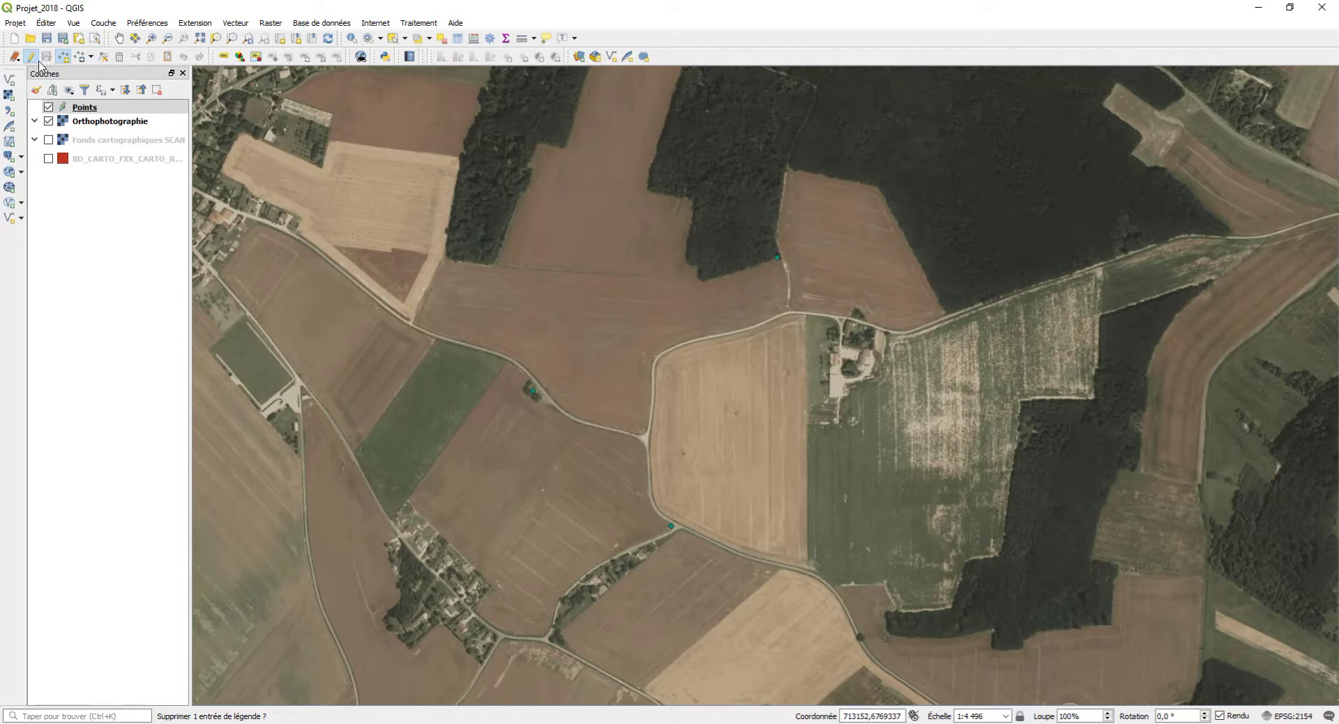
pyautogui.click(32, 59)
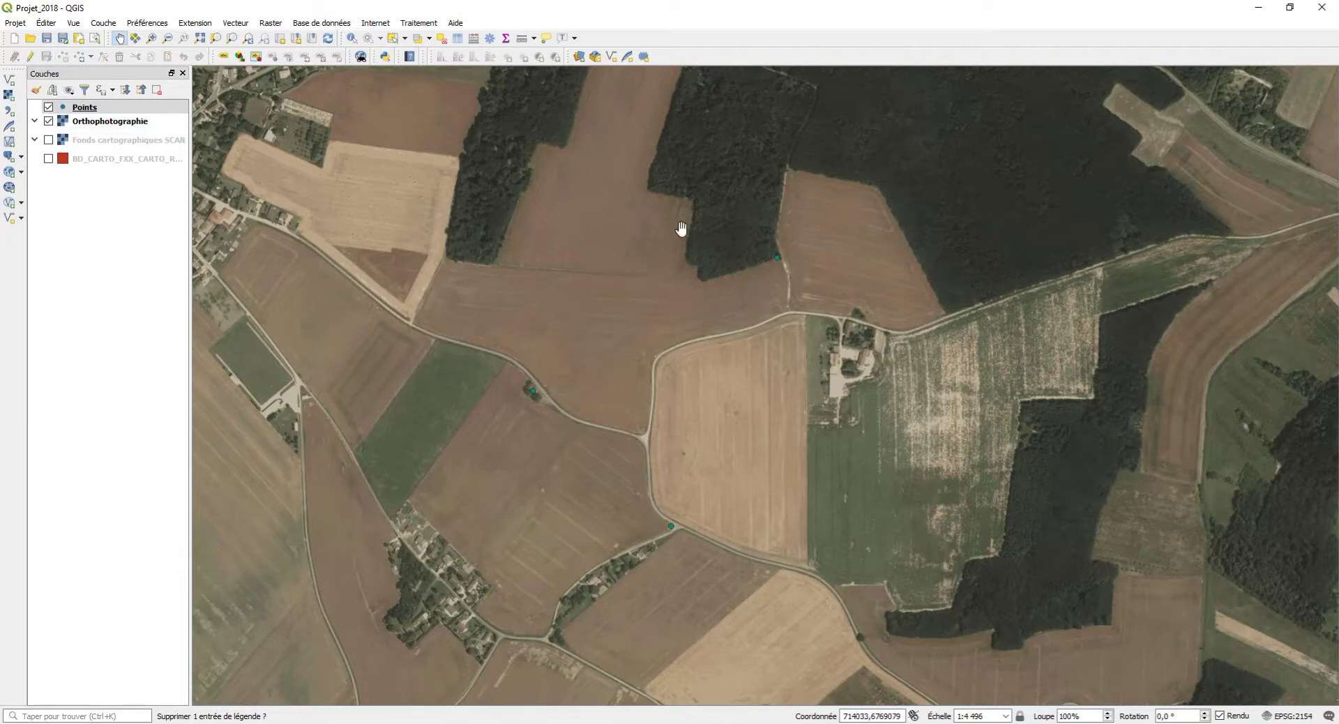
# - Examine the Points attribute table, selecting each record in turn to locate its point on the map
pyautogui.rightClick(81, 106)
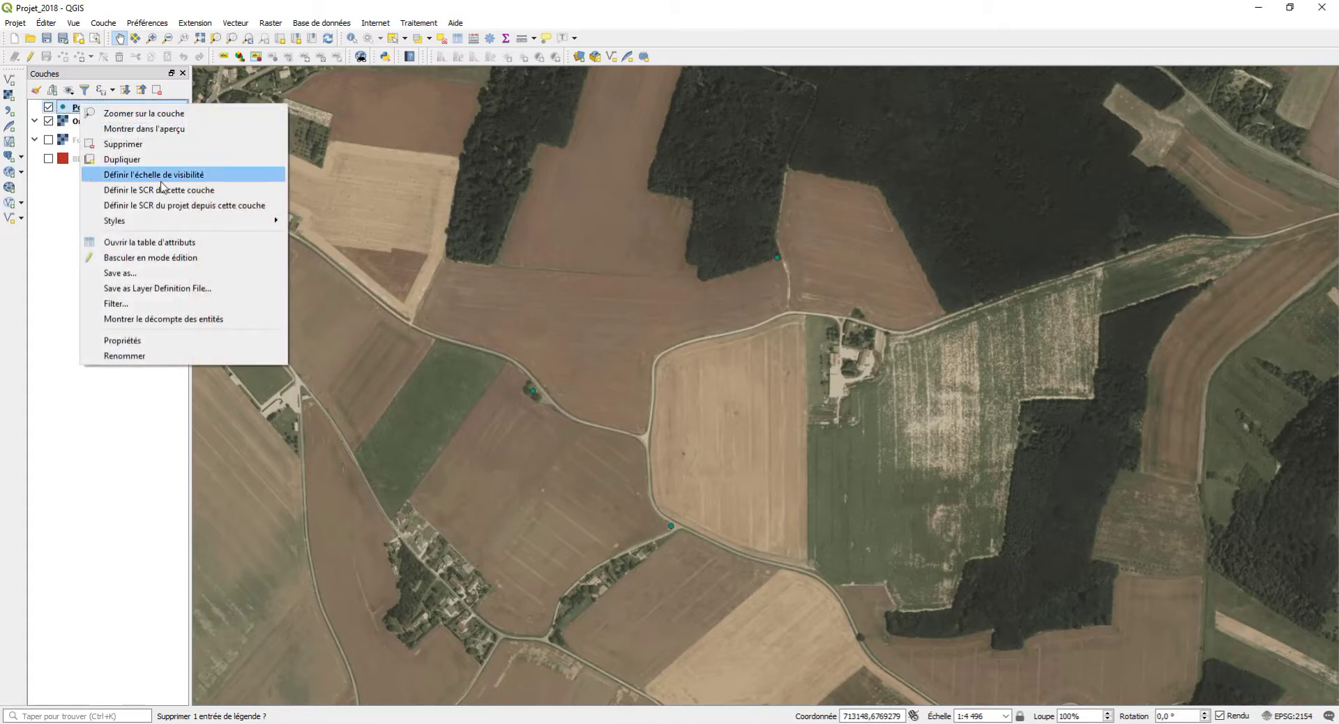
pyautogui.click(198, 244)
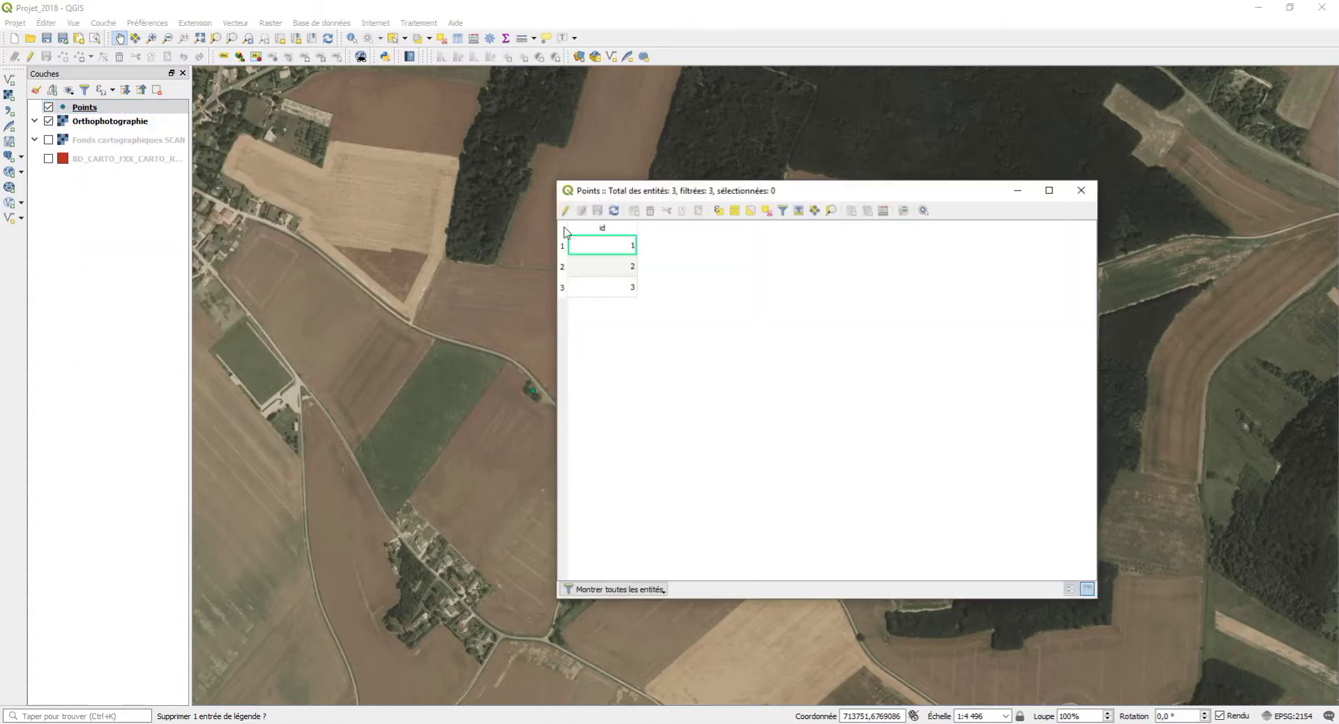
pyautogui.moveTo(592, 194); pyautogui.dragTo(891, 217)
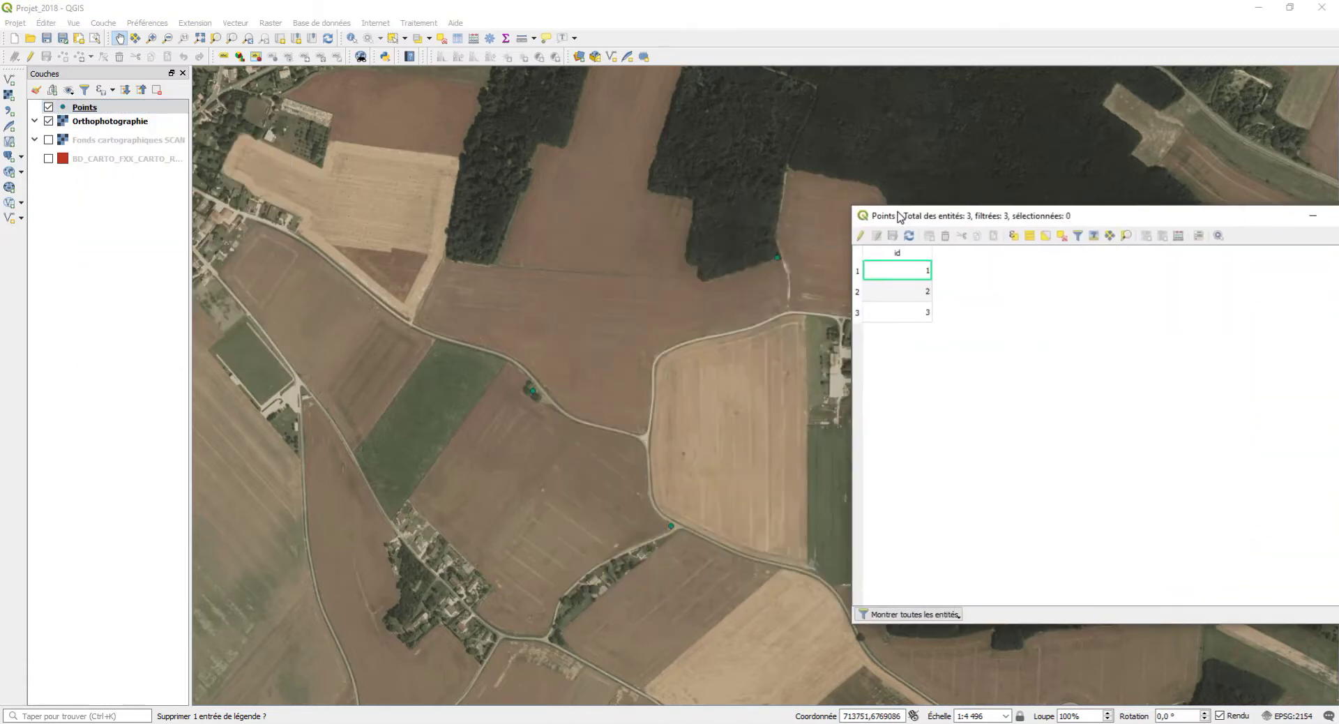
pyautogui.click(861, 271)
pyautogui.click(861, 291)
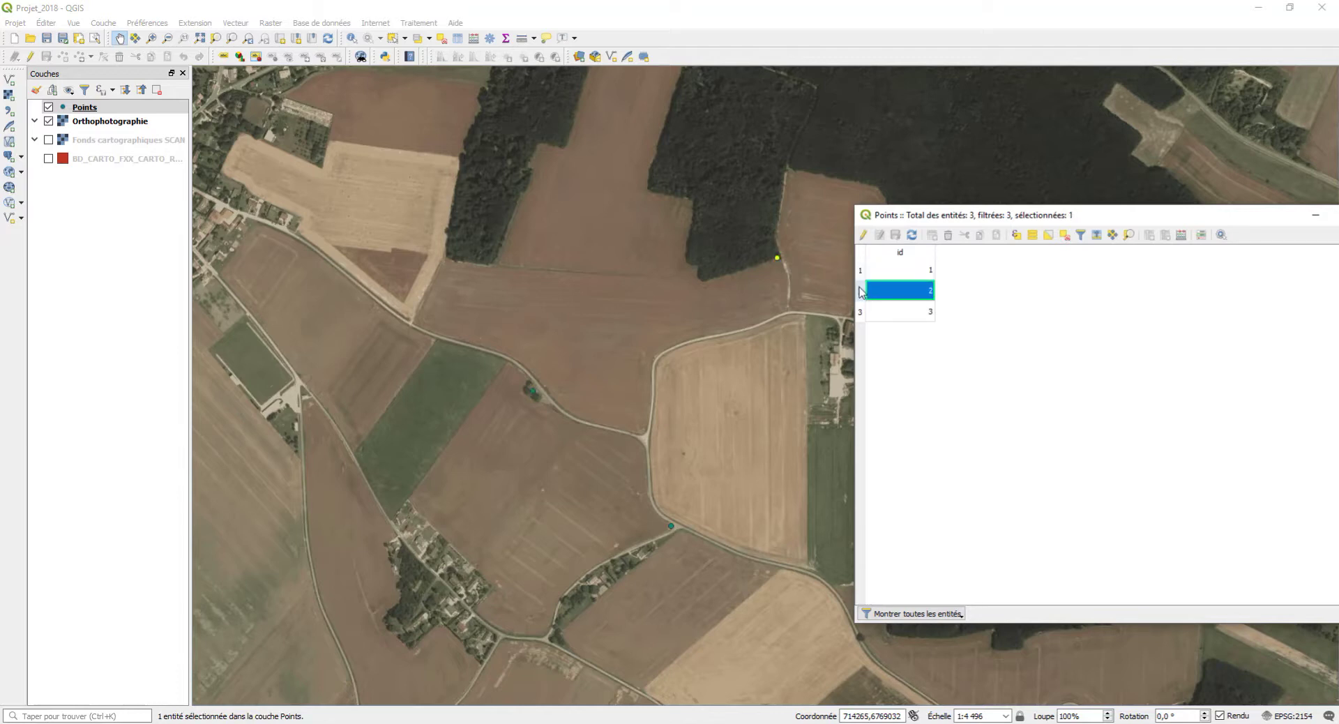
pyautogui.click(860, 311)
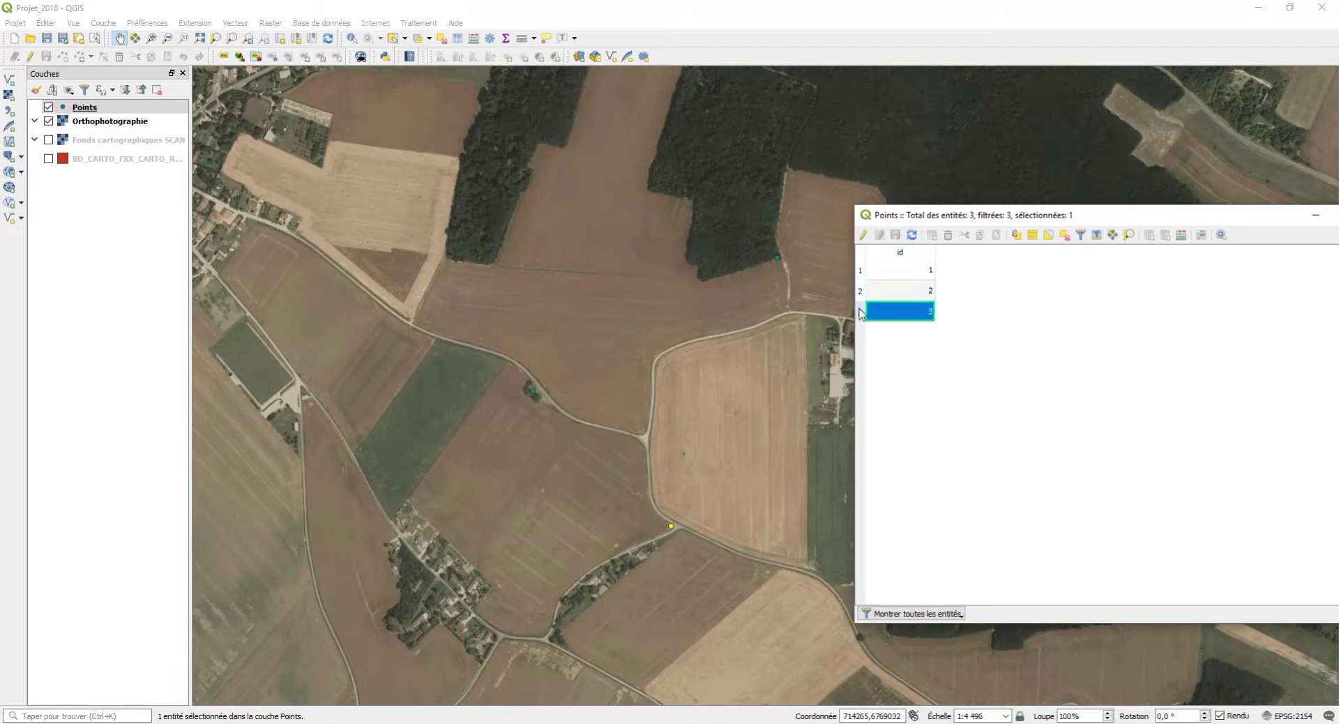
pyautogui.click(861, 270)
pyautogui.moveTo(933, 216); pyautogui.dragTo(645, 208)
pyautogui.click(1089, 207)
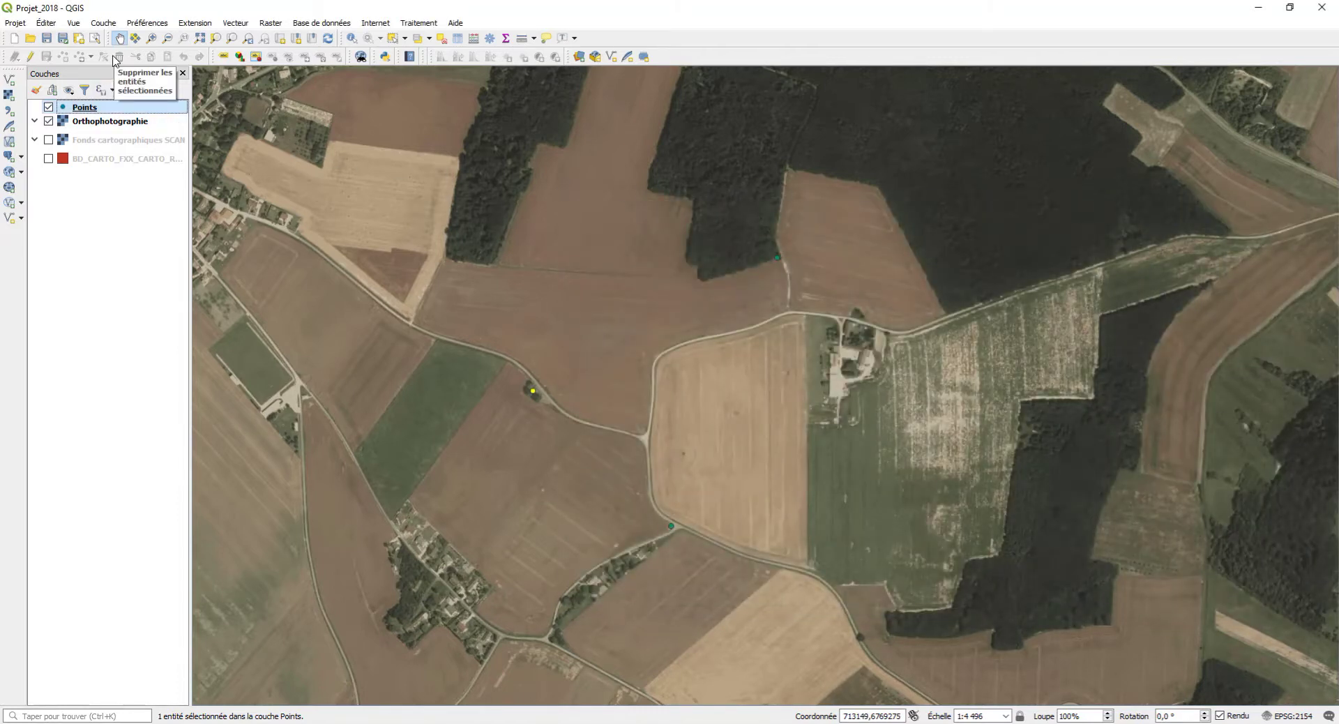
# - Start another new shapefile layer and set its geometry type to Polygone
pyautogui.click(103, 22)
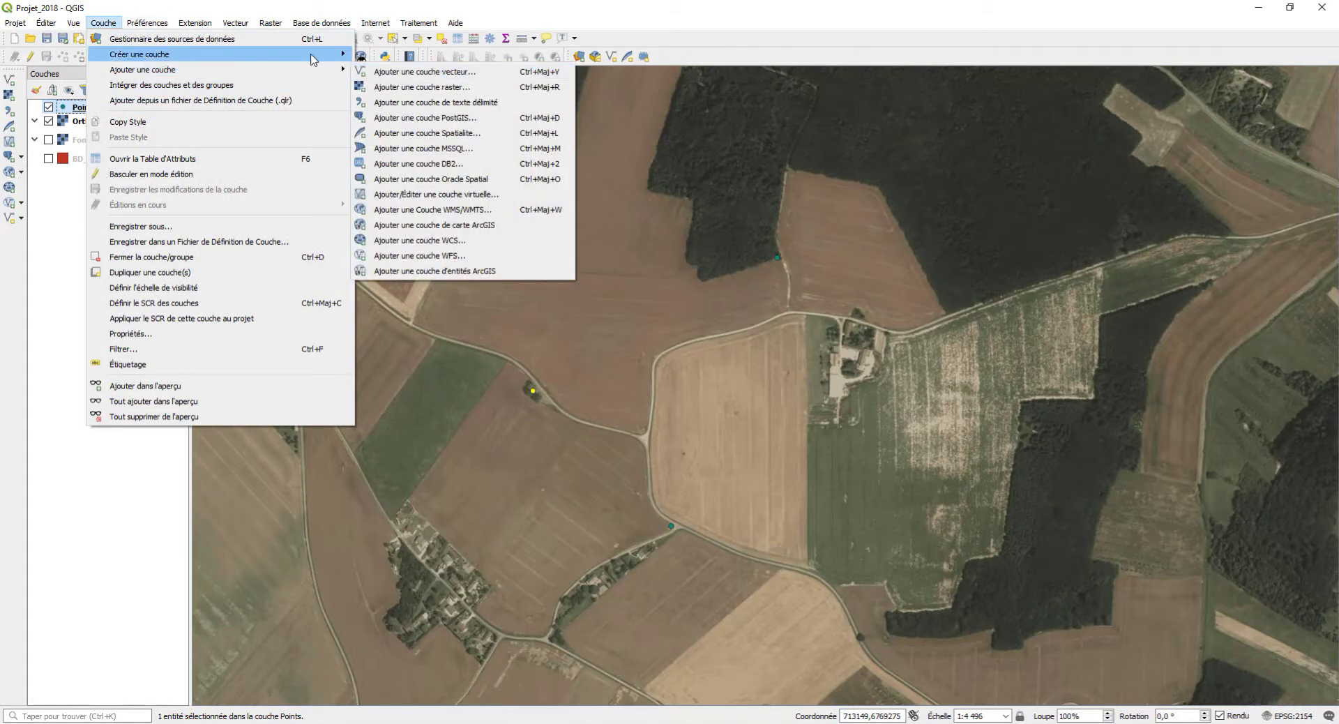
pyautogui.moveTo(320, 54)
pyautogui.click(421, 73)
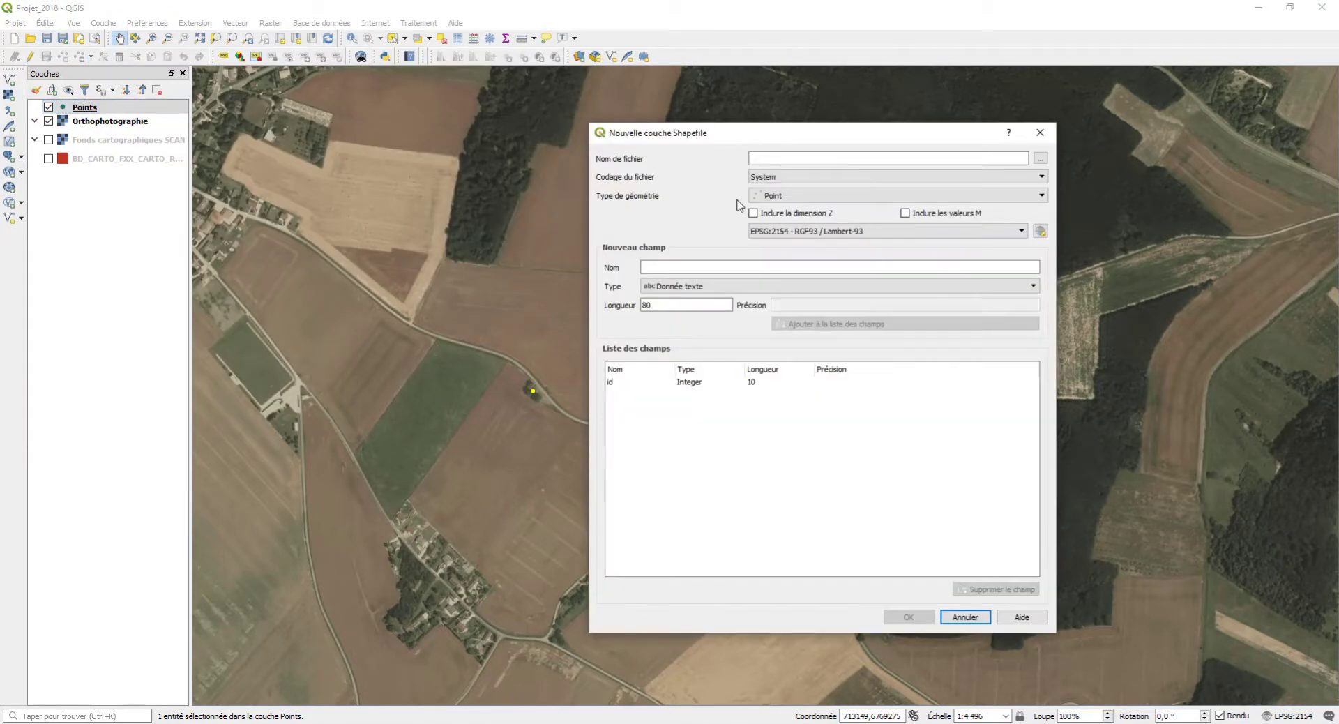
pyautogui.click(802, 178)
pyautogui.click(803, 156)
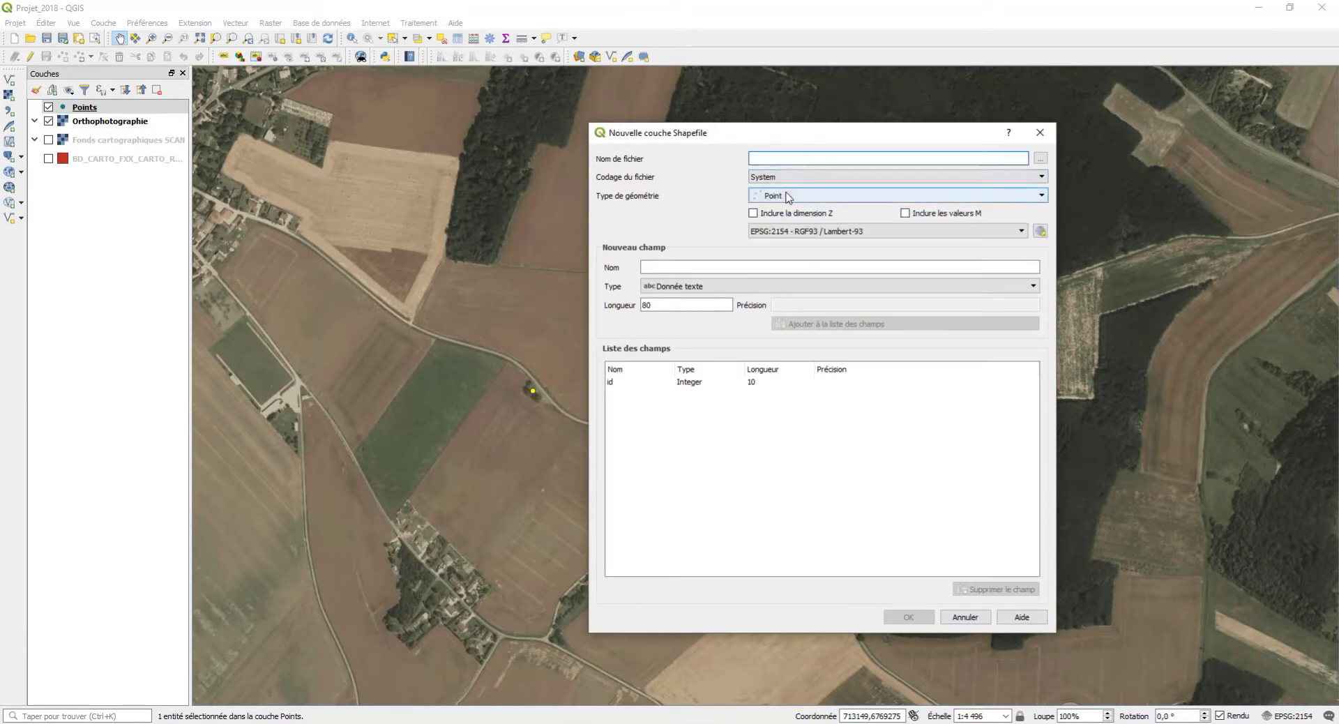
pyautogui.click(783, 196)
pyautogui.click(780, 230)
# - Name the polygon shapefile Zone, save it in the Tuto\shp folder and create the layer
pyautogui.click(774, 158)
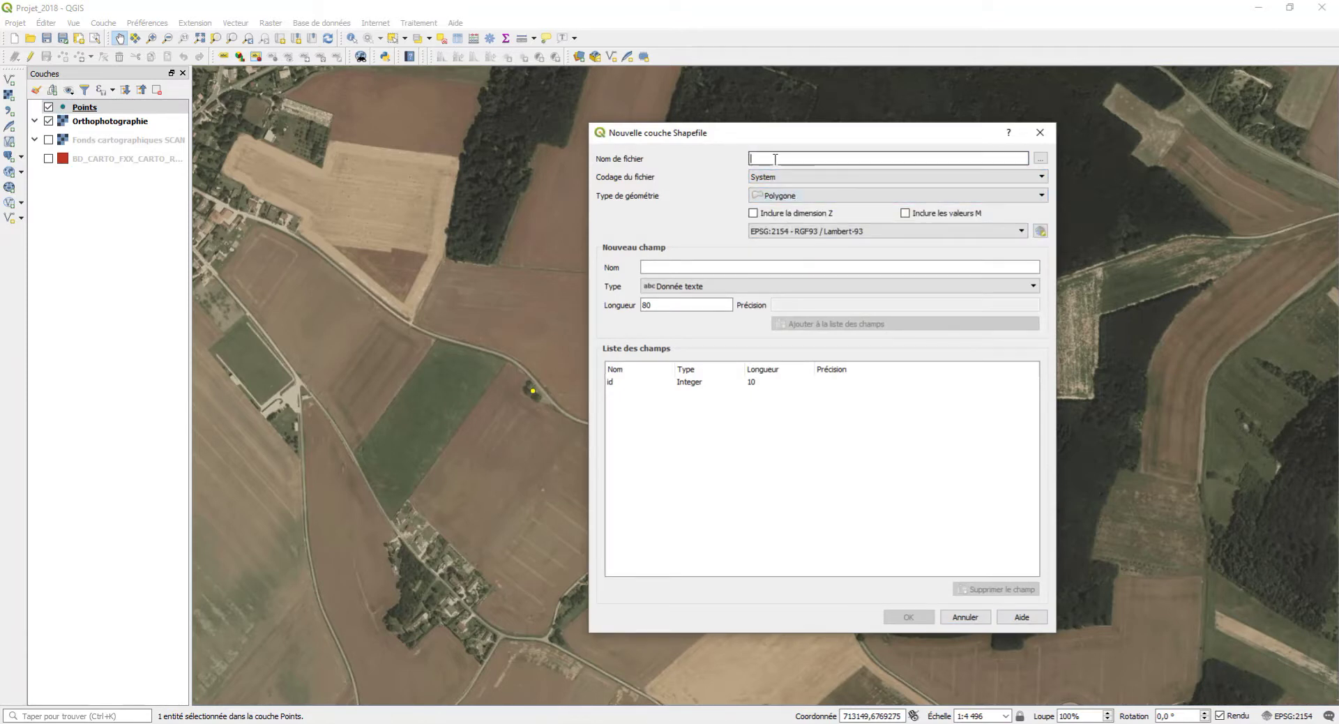
pyautogui.write('Zone')
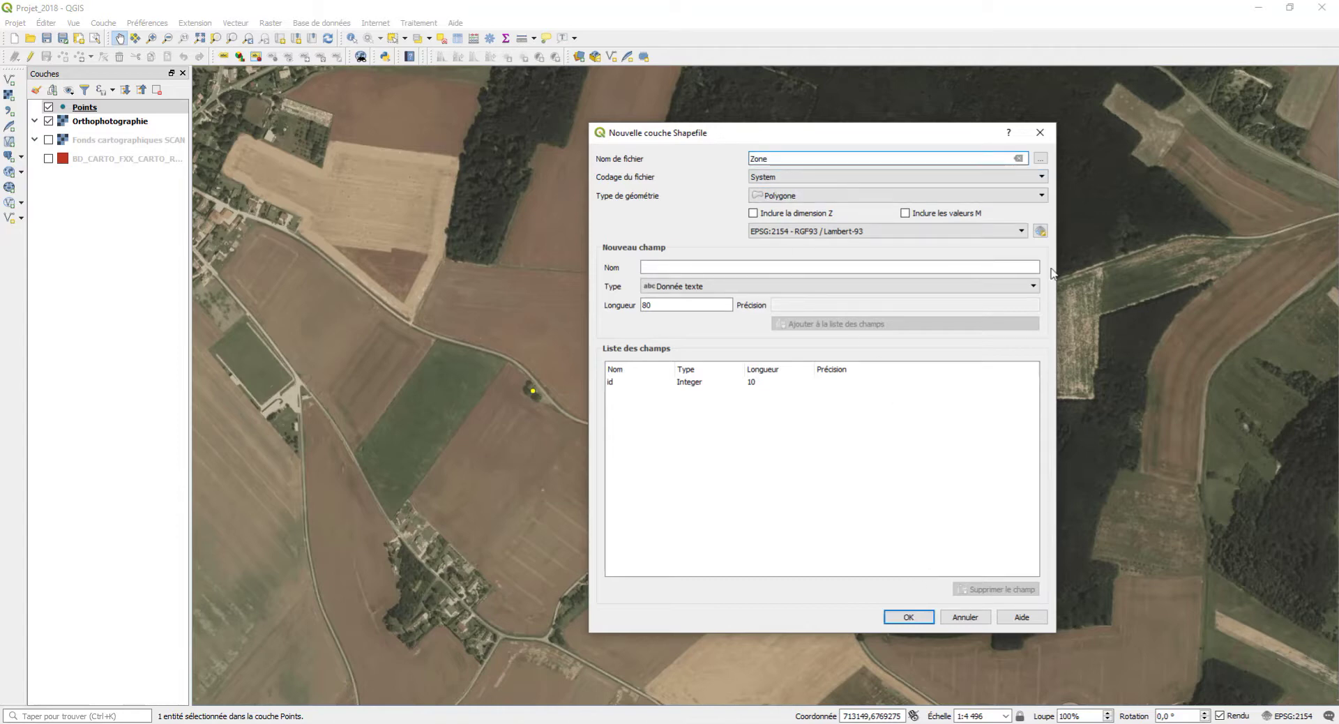
pyautogui.click(1041, 159)
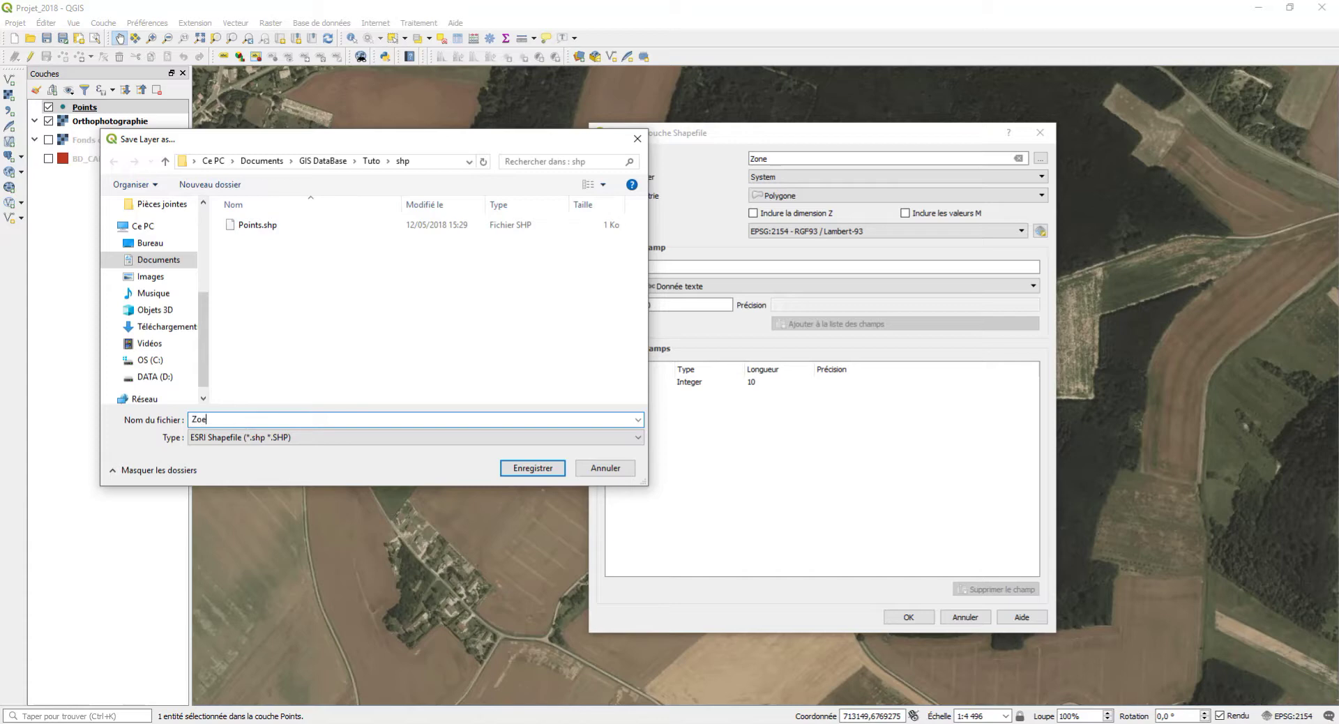
pyautogui.click(521, 475)
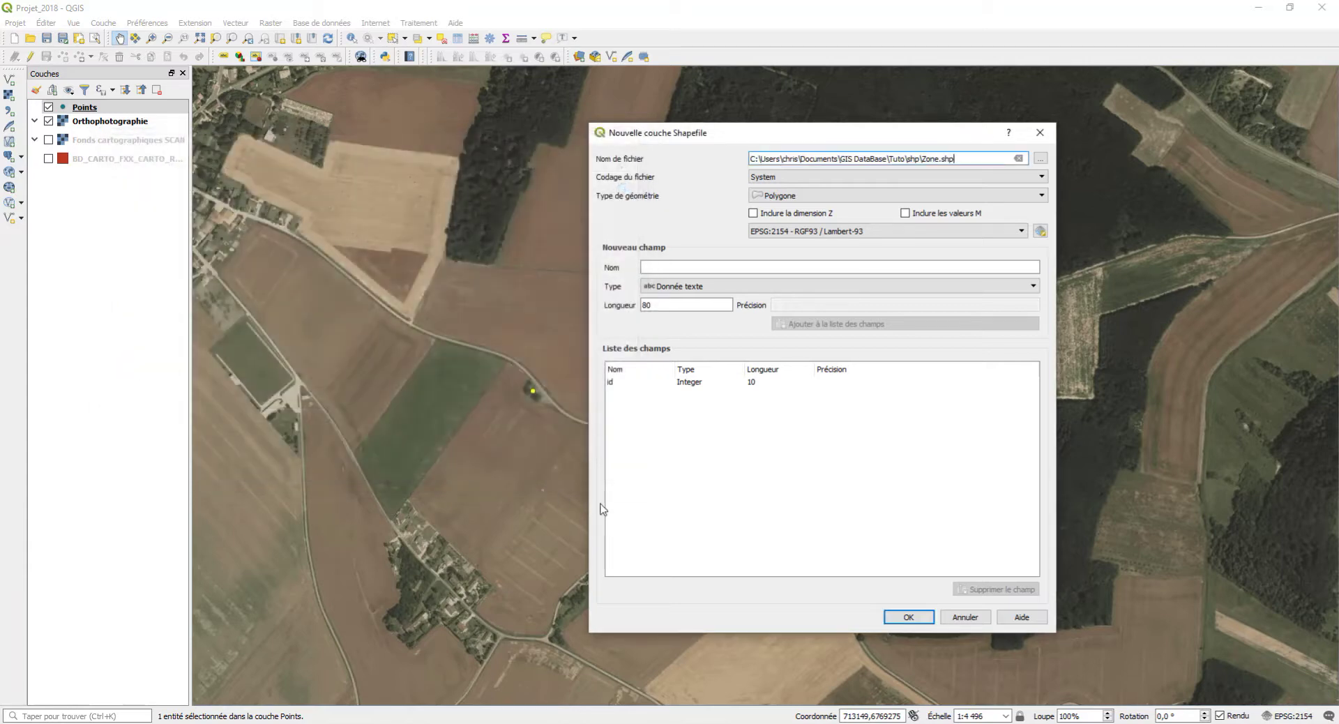
pyautogui.click(909, 616)
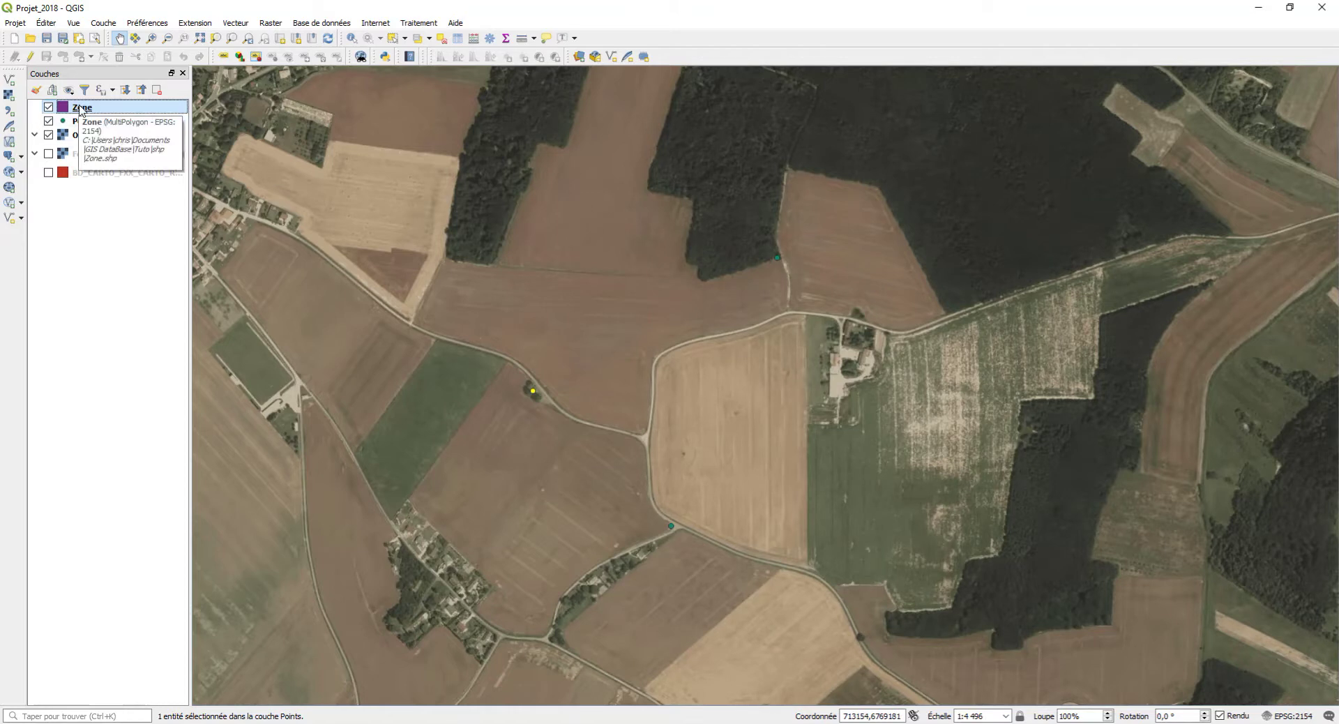
# - Enable editing on the Zone layer and digitize a polygon around the farm buildings south of the road
pyautogui.click(32, 58)
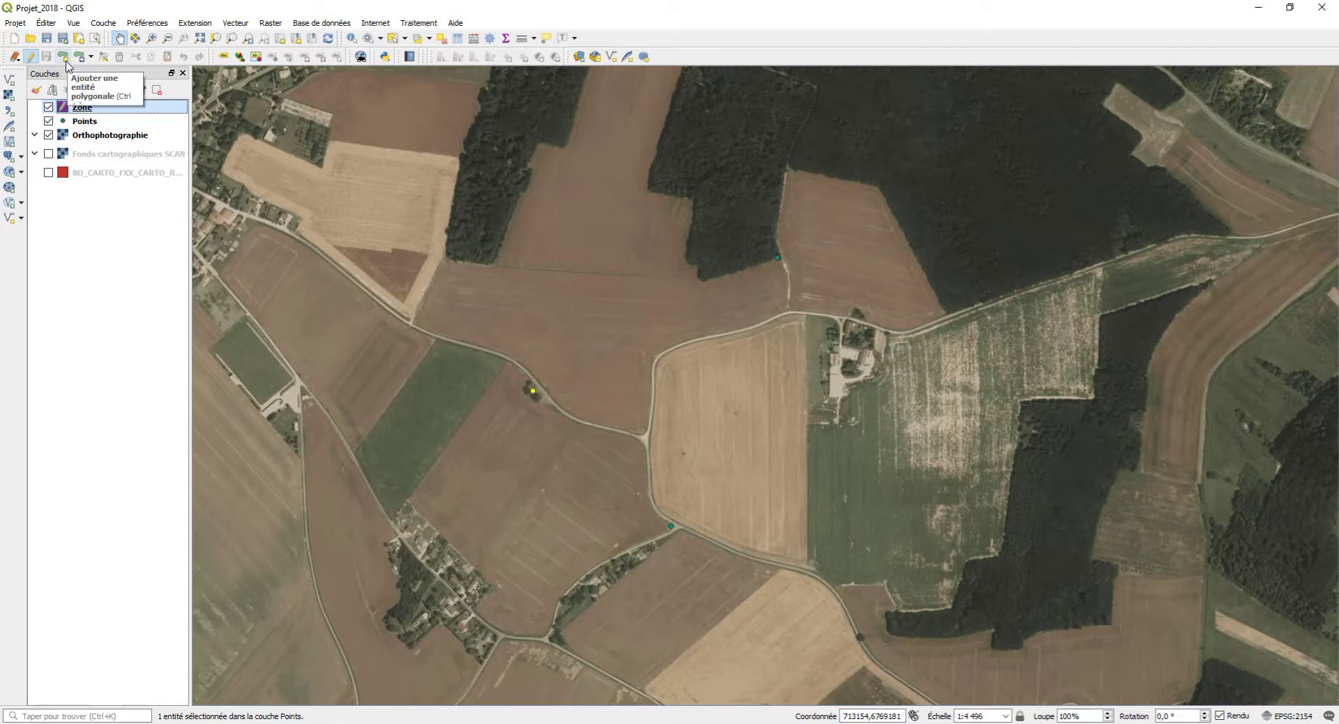
pyautogui.click(65, 60)
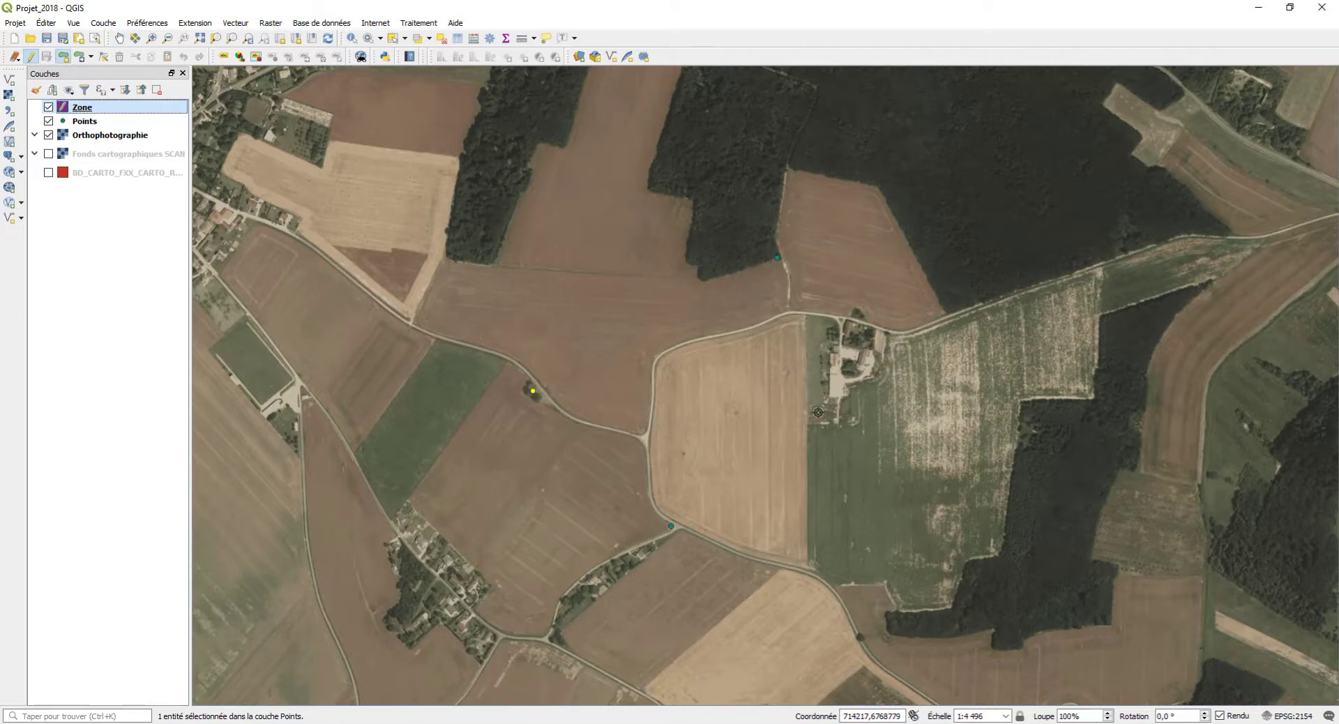
pyautogui.click(859, 420)
pyautogui.click(859, 384)
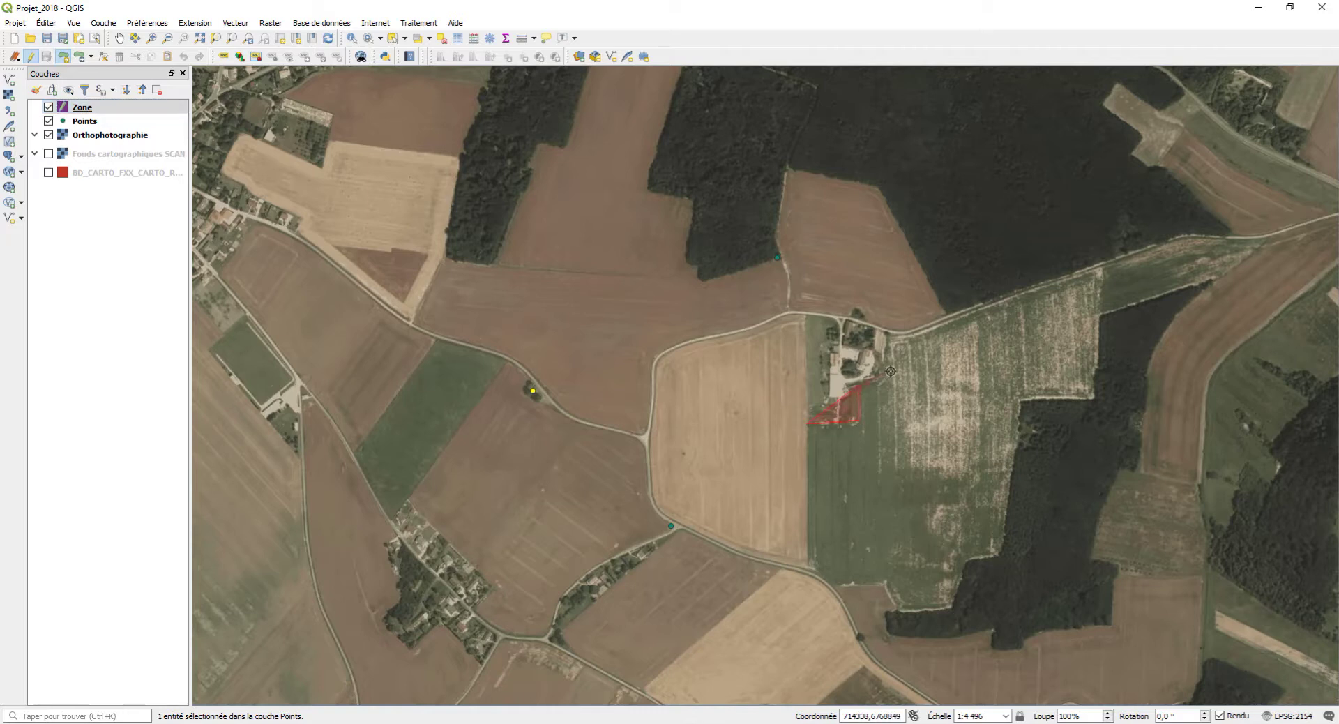
pyautogui.click(889, 371)
pyautogui.click(887, 332)
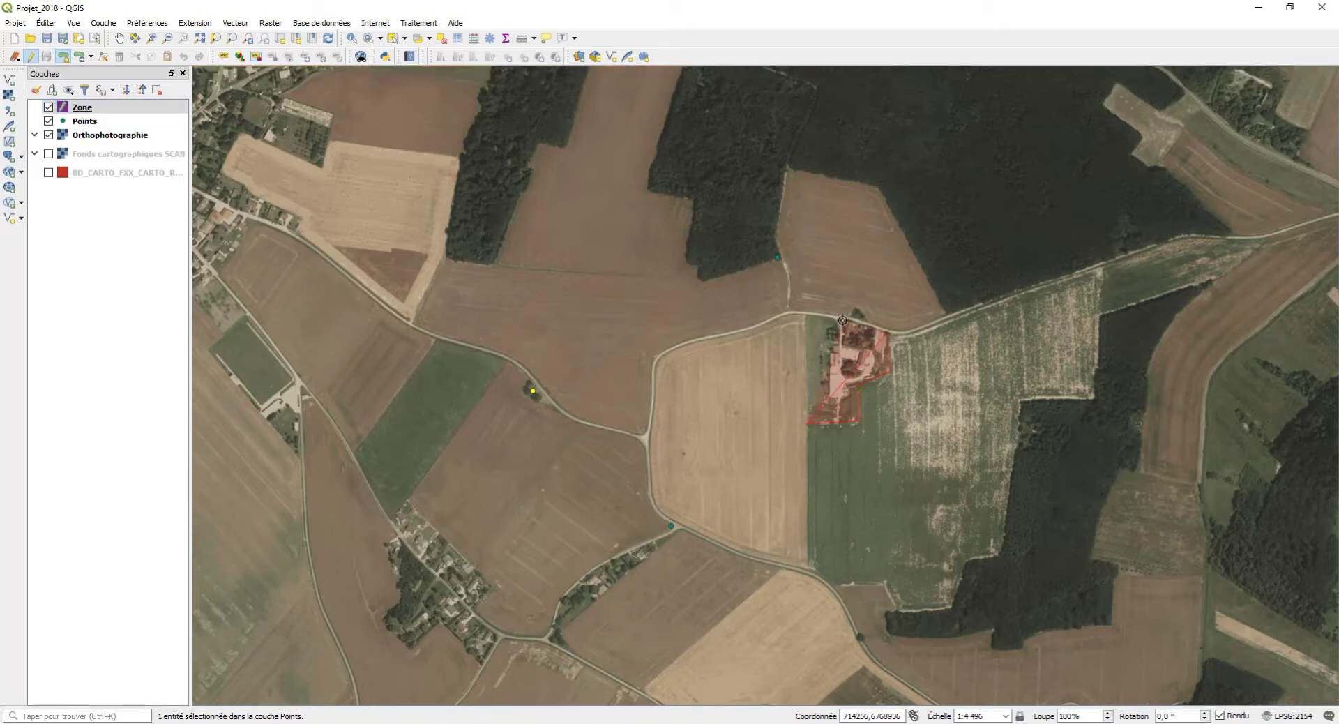
pyautogui.rightClick(806, 313)
pyautogui.click(795, 364)
pyautogui.rightClick(796, 364)
# - Give the farm polygon id 1, then save the Zone layer edits and end editing
pyautogui.moveTo(708, 301); pyautogui.dragTo(520, 179)
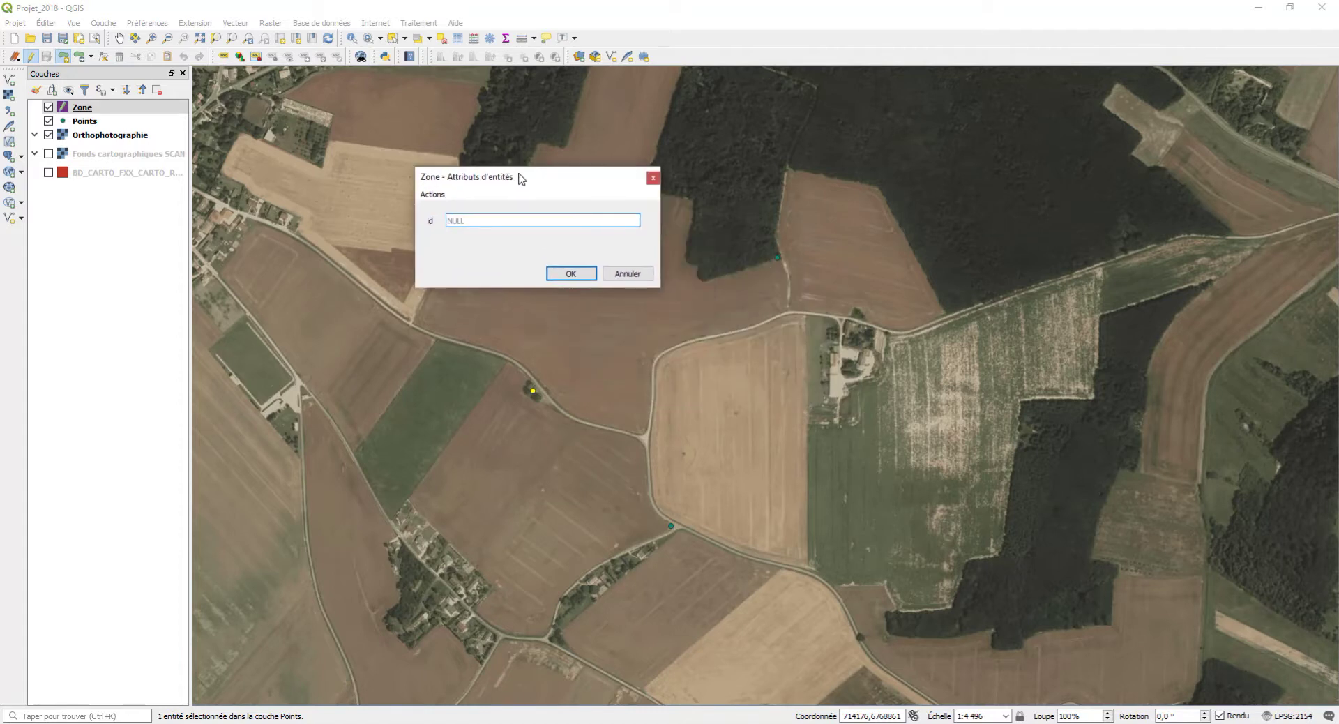
pyautogui.write('1')
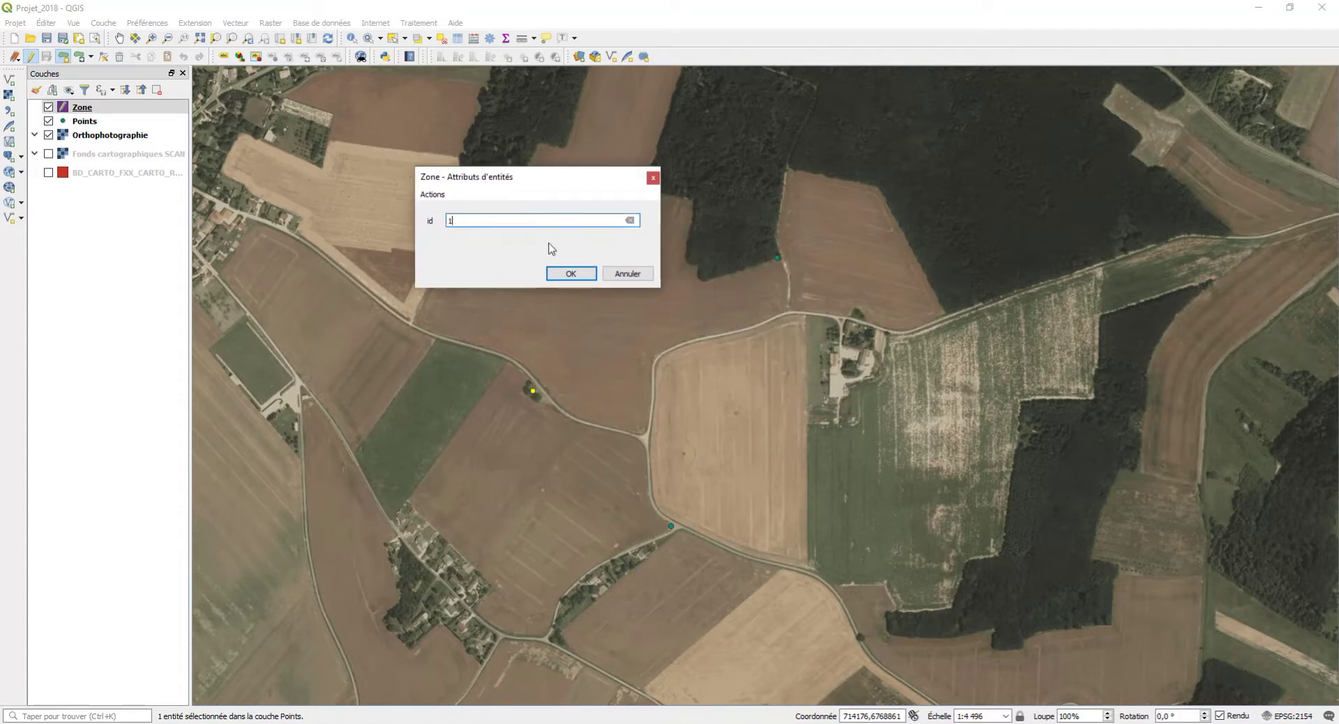
pyautogui.click(571, 274)
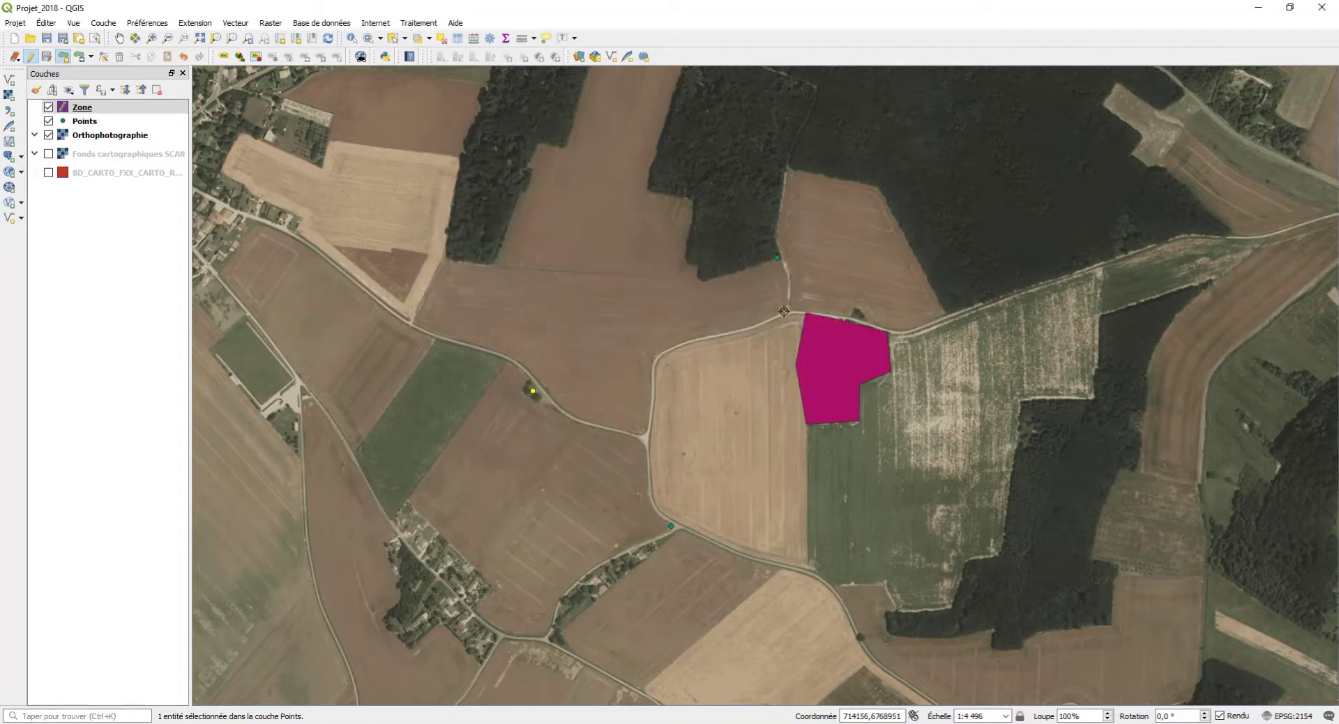
pyautogui.click(48, 58)
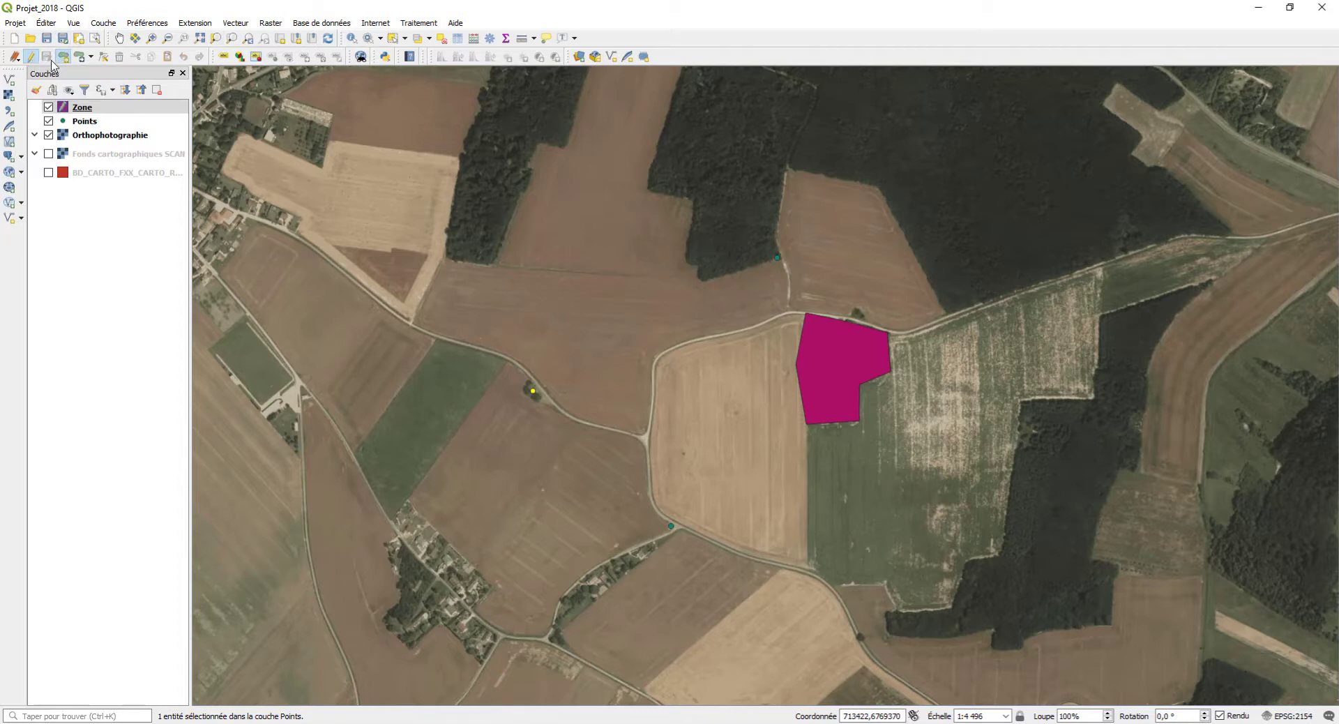
pyautogui.click(31, 57)
# - Examine the Zone attribute table, selecting its record to locate the polygon on the map, then clear the selection
pyautogui.rightClick(85, 106)
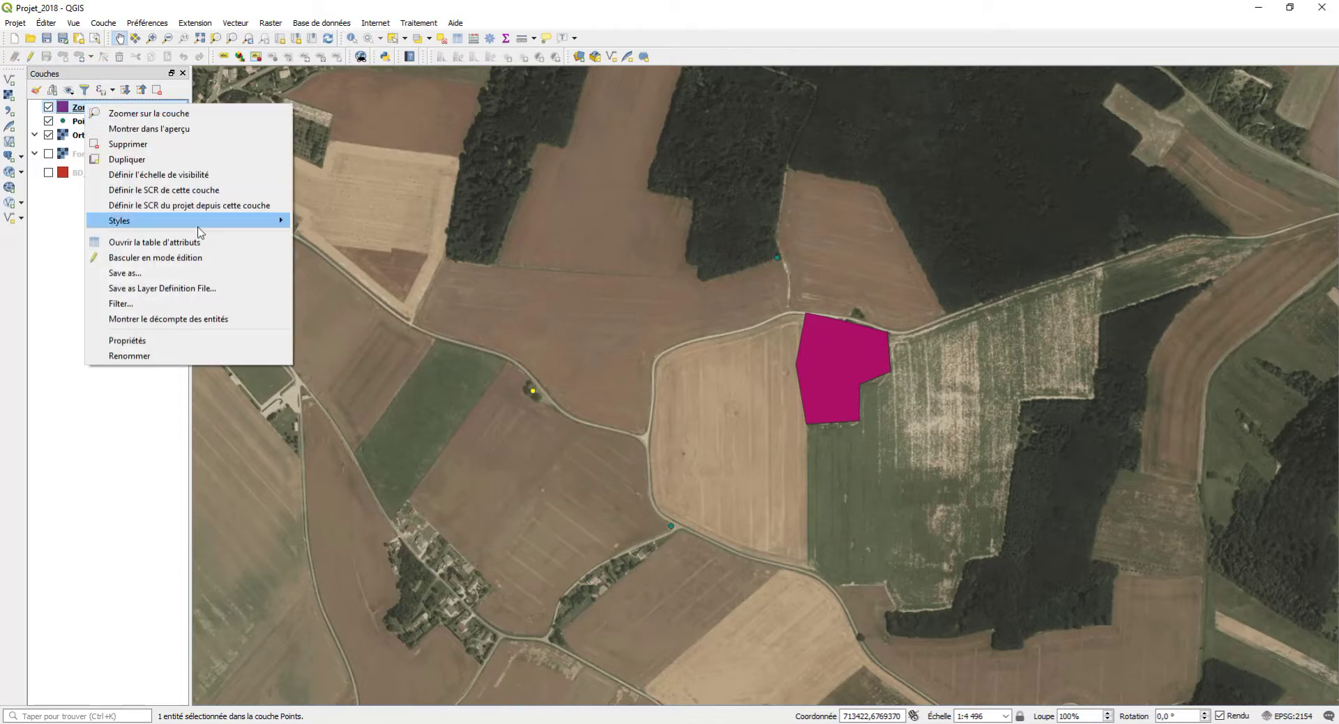
pyautogui.click(196, 248)
pyautogui.moveTo(645, 209); pyautogui.dragTo(1034, 285)
pyautogui.click(960, 338)
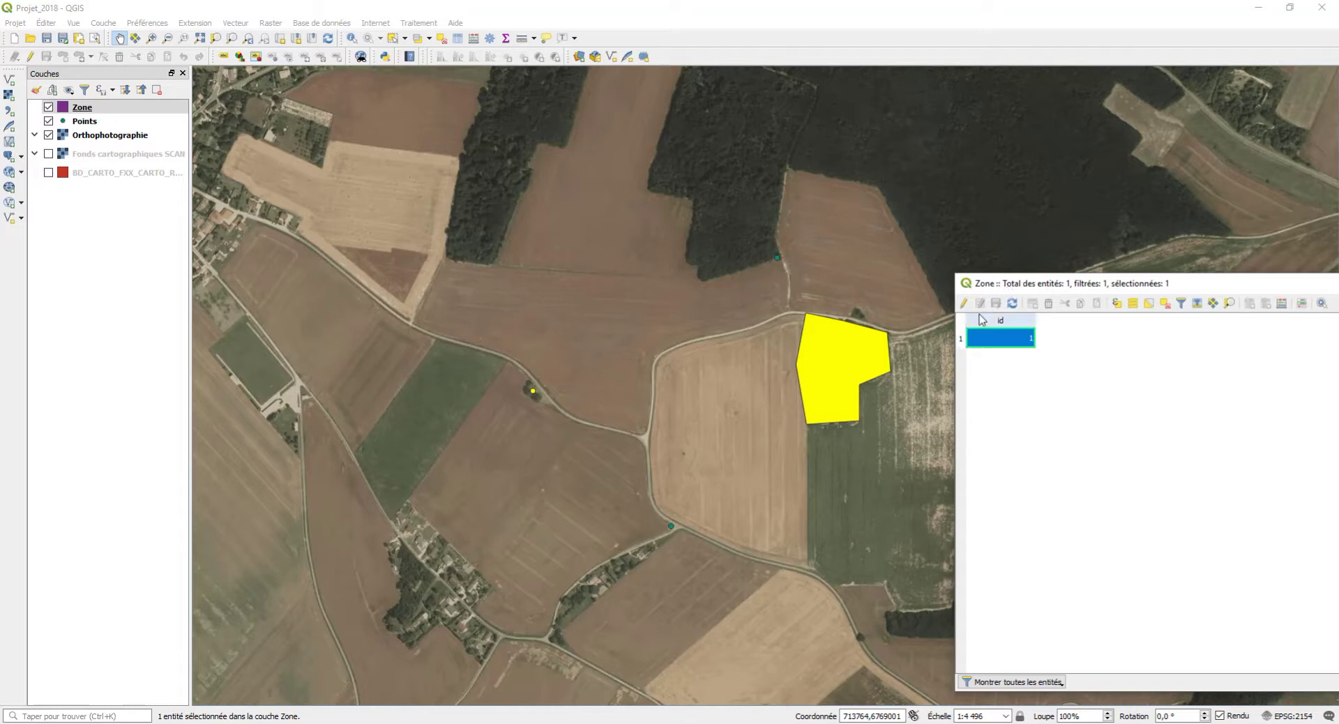
pyautogui.click(1165, 302)
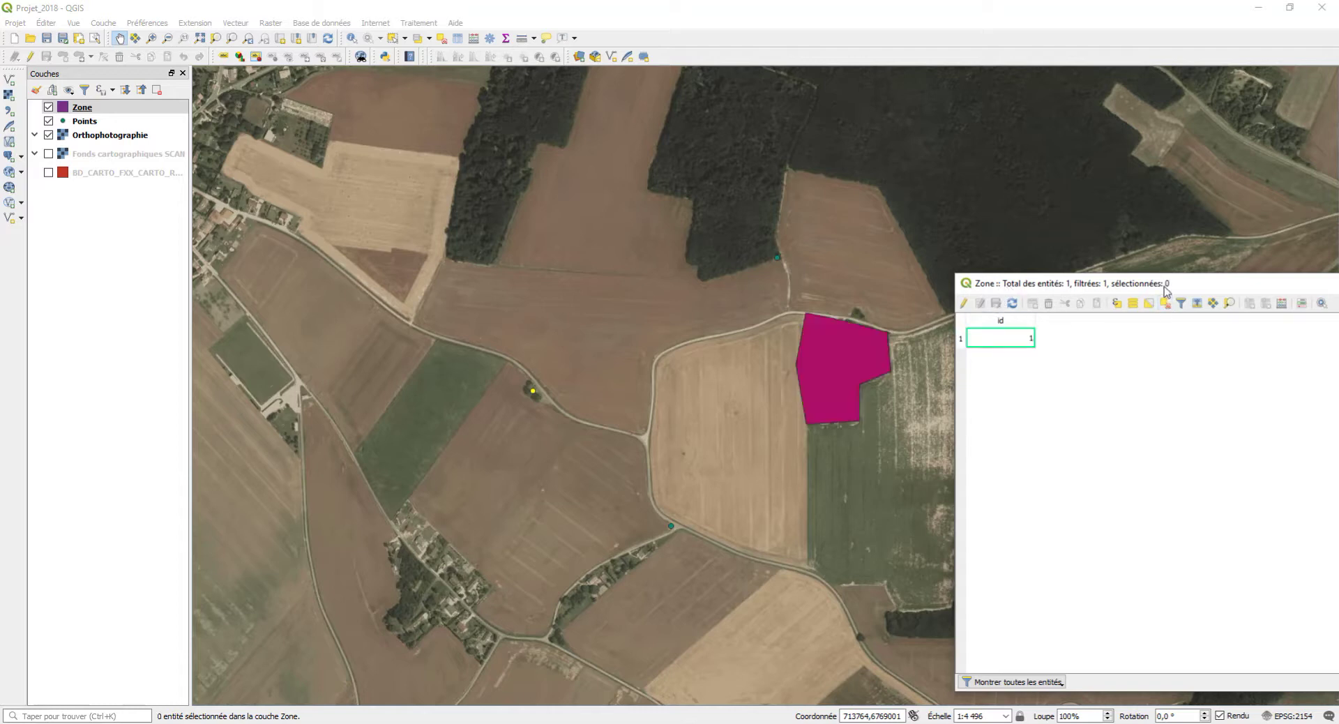
pyautogui.moveTo(1165, 284); pyautogui.dragTo(924, 224)
pyautogui.click(1238, 223)
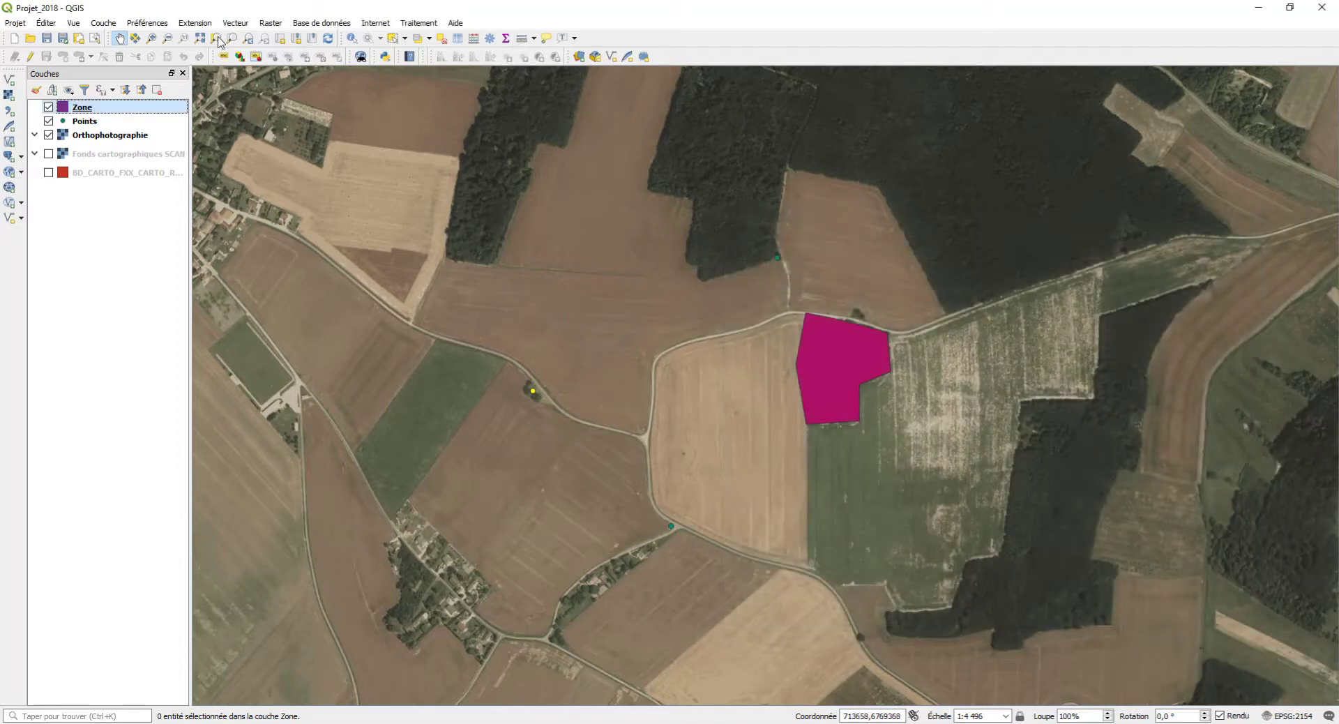
# - Start another new shapefile layer and set its geometry type to Ligne
pyautogui.click(113, 27)
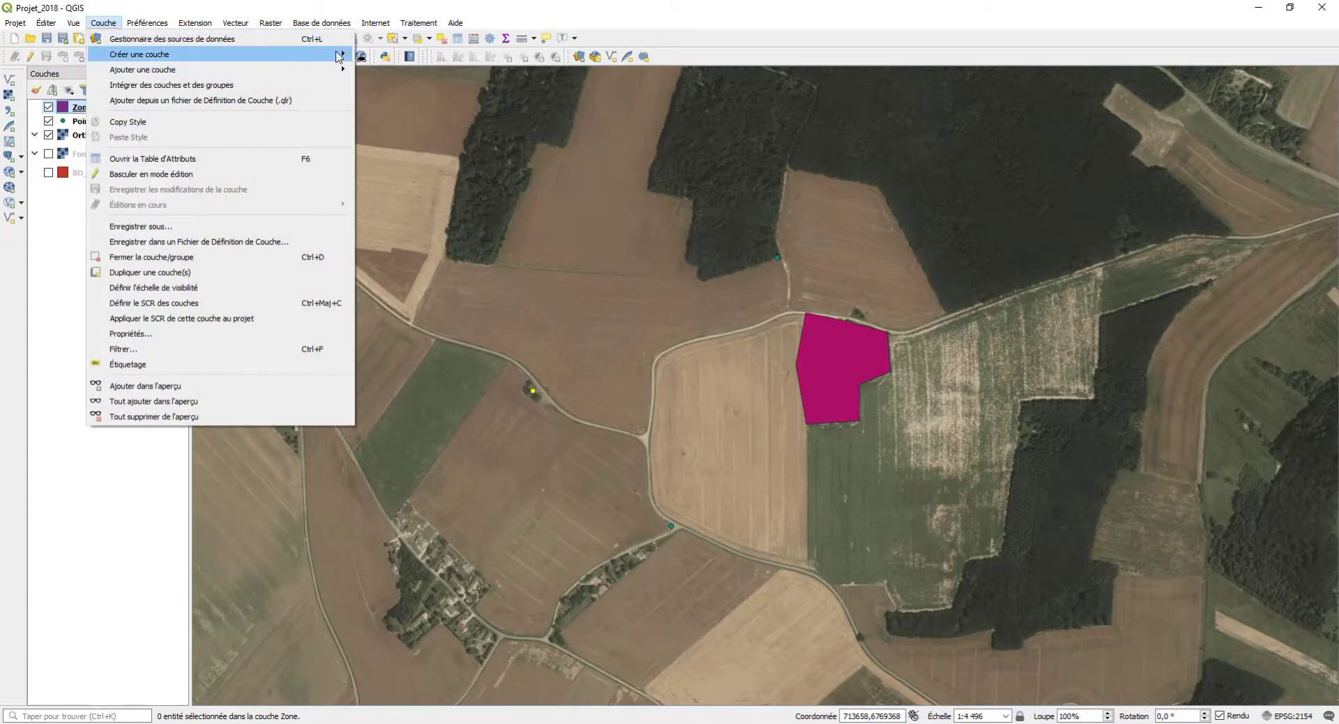
pyautogui.moveTo(338, 55)
pyautogui.click(420, 72)
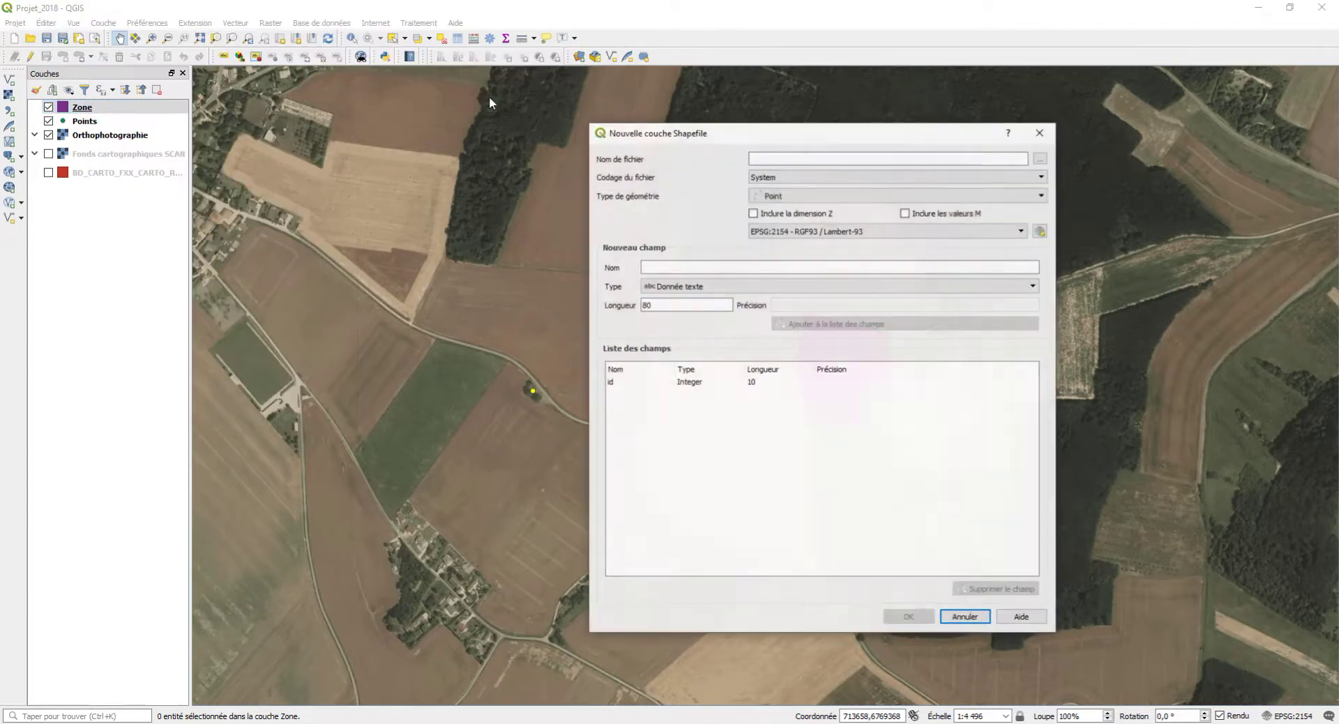
pyautogui.click(815, 198)
pyautogui.click(799, 216)
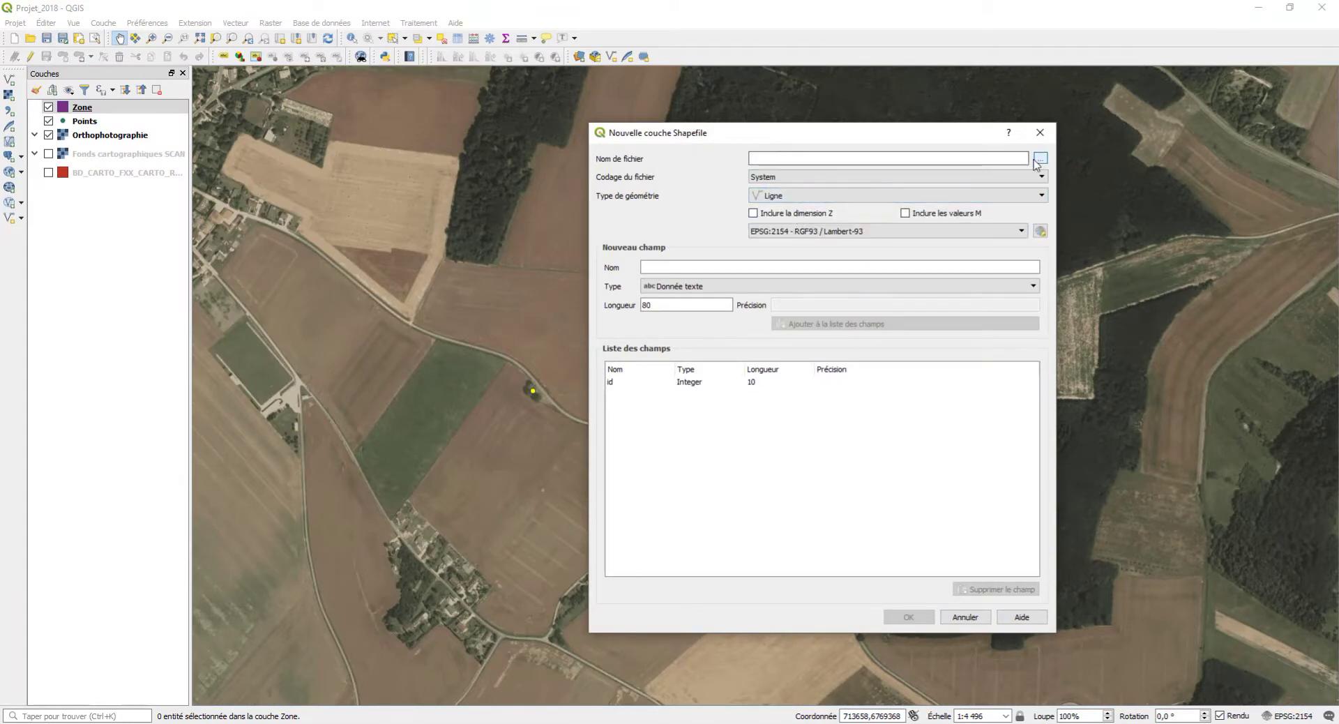
# - Name the line shapefile Ligne, save it in the Tuto\shp folder and create the layer
pyautogui.click(1040, 158)
pyautogui.click(335, 240)
pyautogui.click(250, 419)
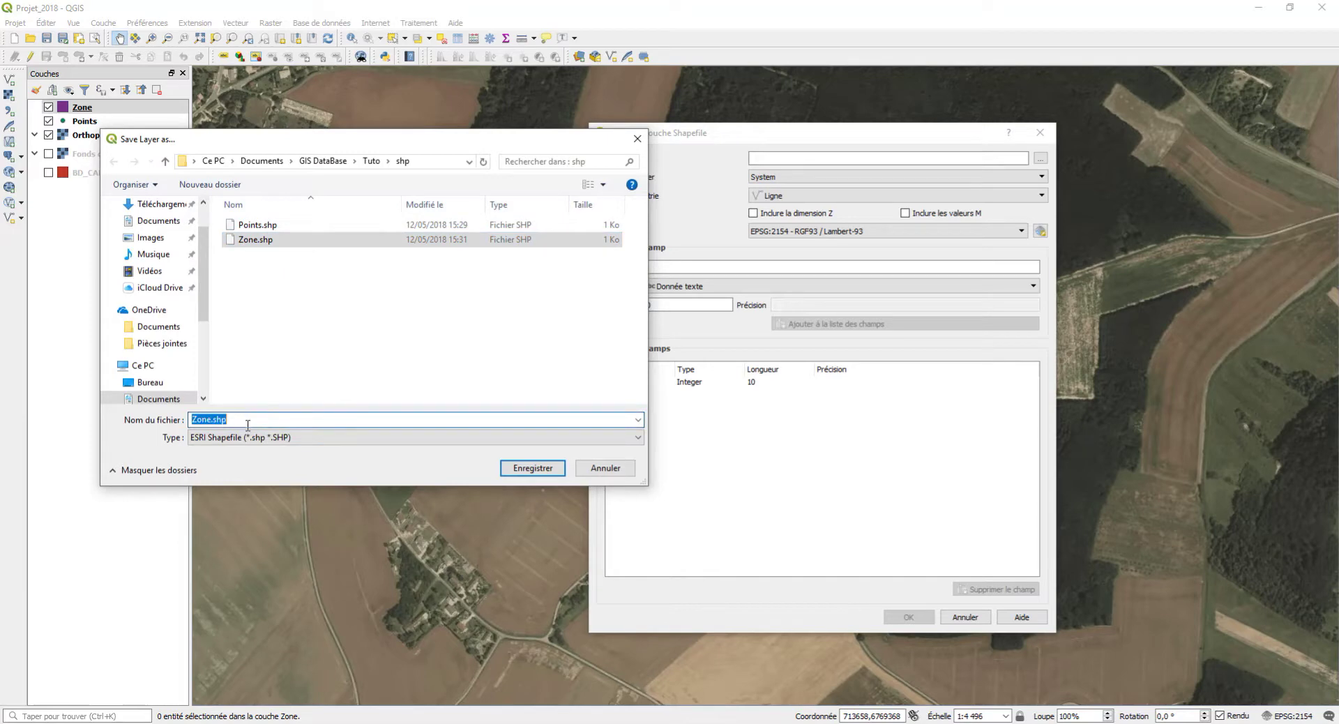
pyautogui.write('Ligne')
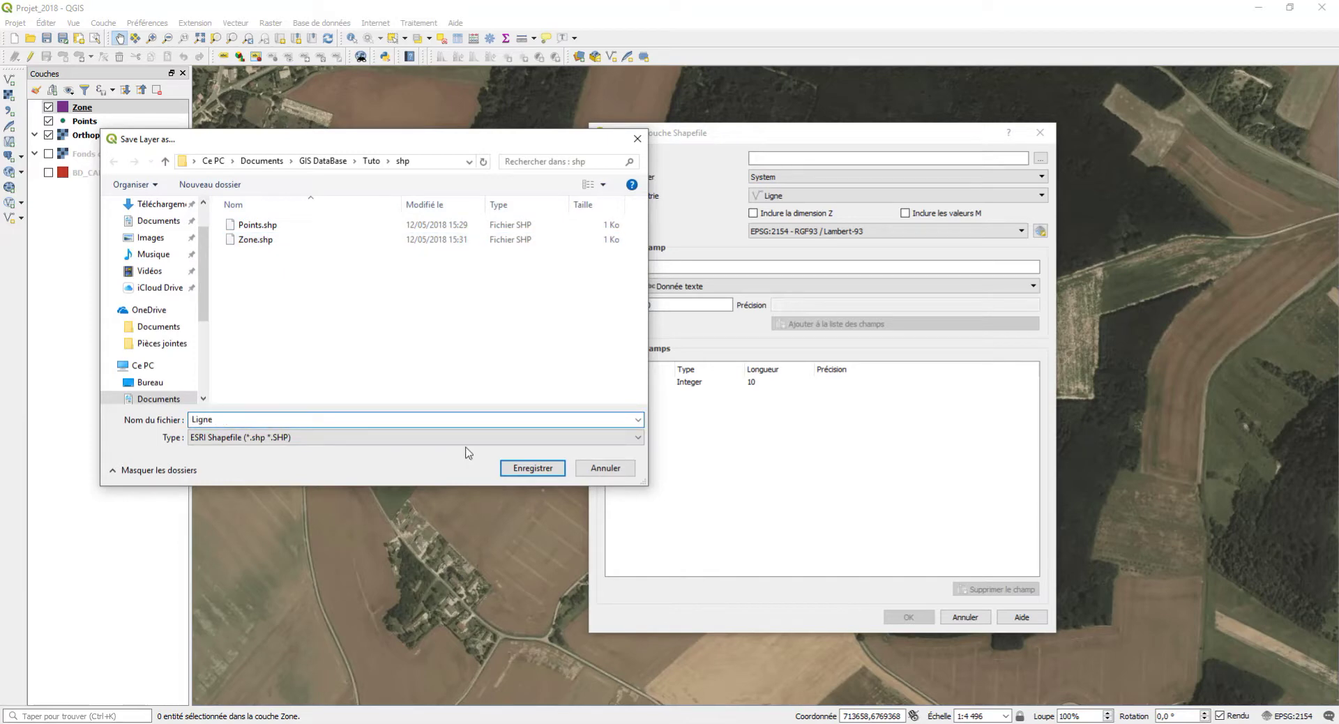
pyautogui.click(532, 468)
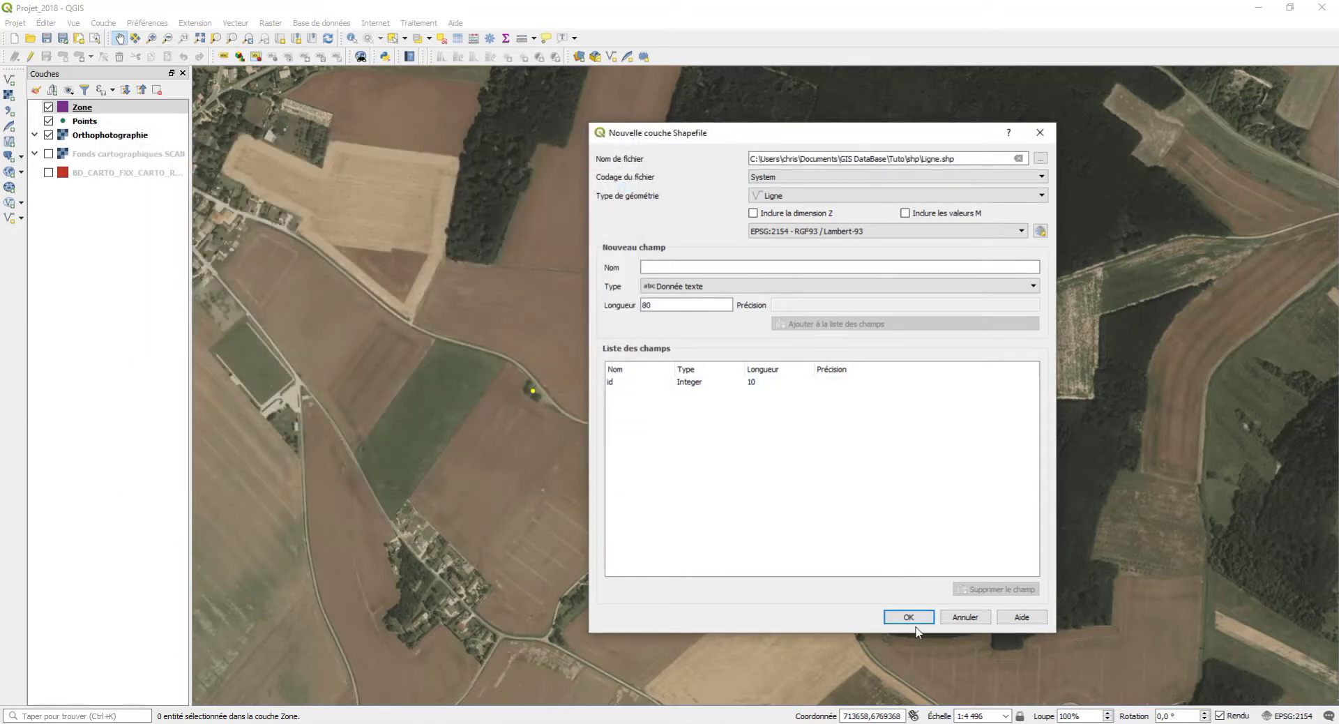
pyautogui.click(910, 618)
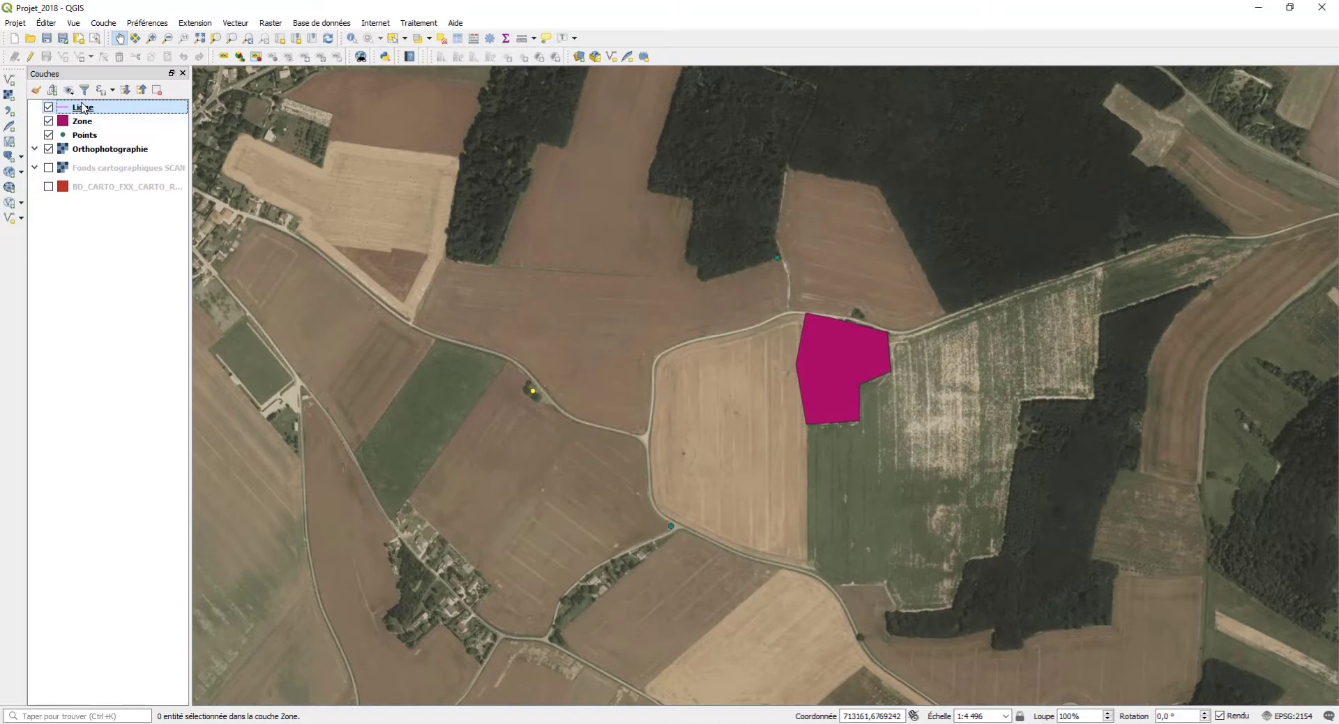
# - Enable editing on the Ligne layer and trace the road from the northwestern village to the central junction, with id 1
pyautogui.click(30, 57)
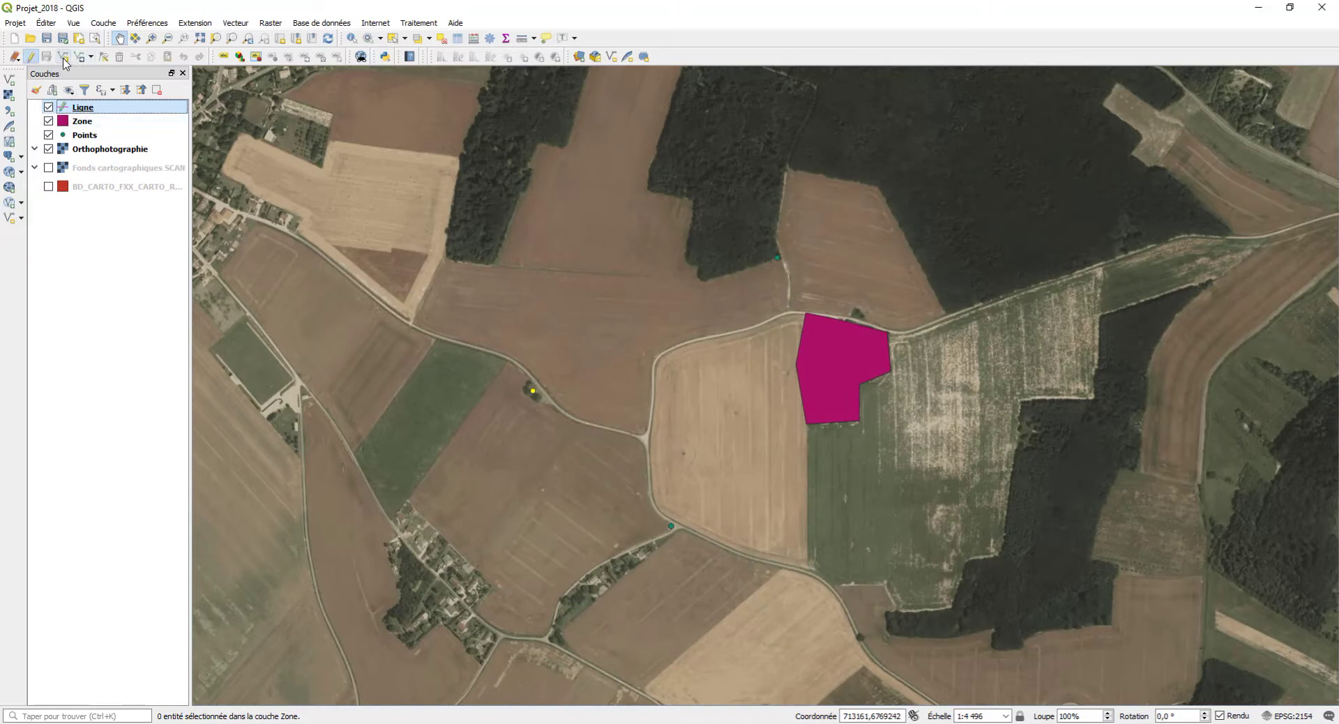
pyautogui.click(64, 59)
pyautogui.click(312, 245)
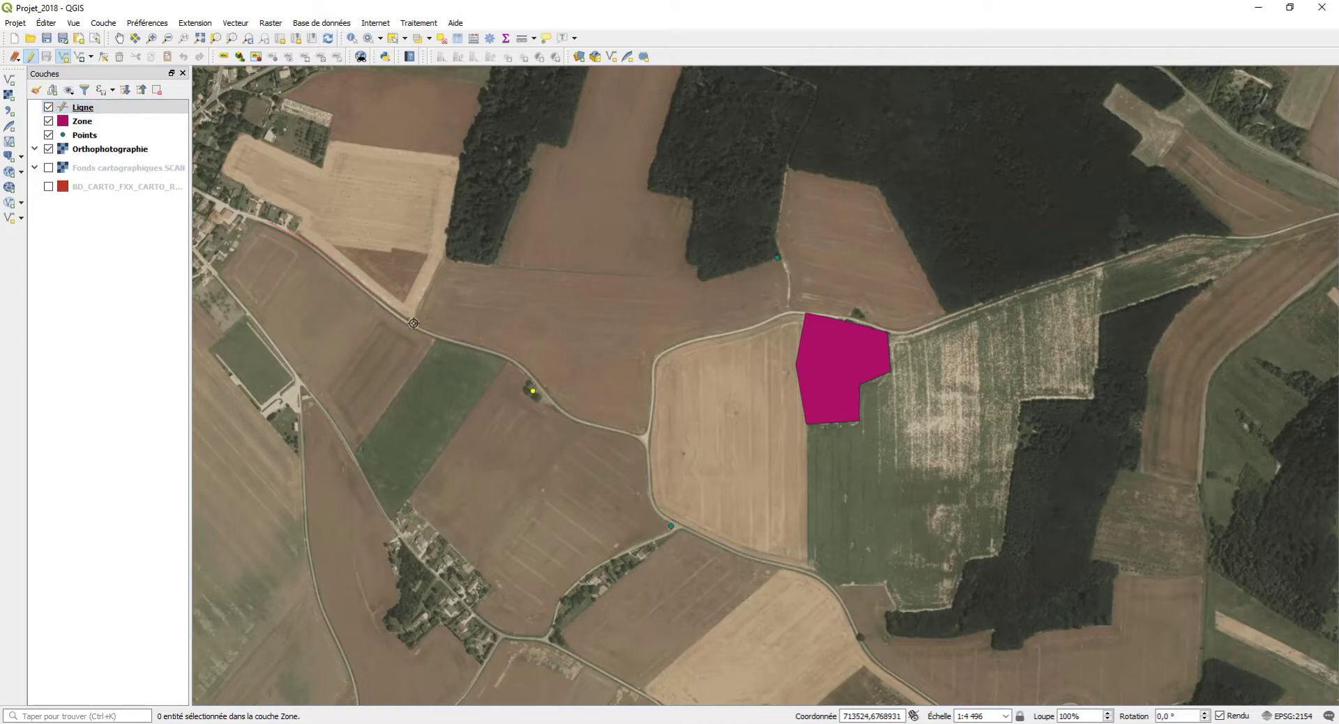
pyautogui.click(528, 369)
pyautogui.rightClick(647, 437)
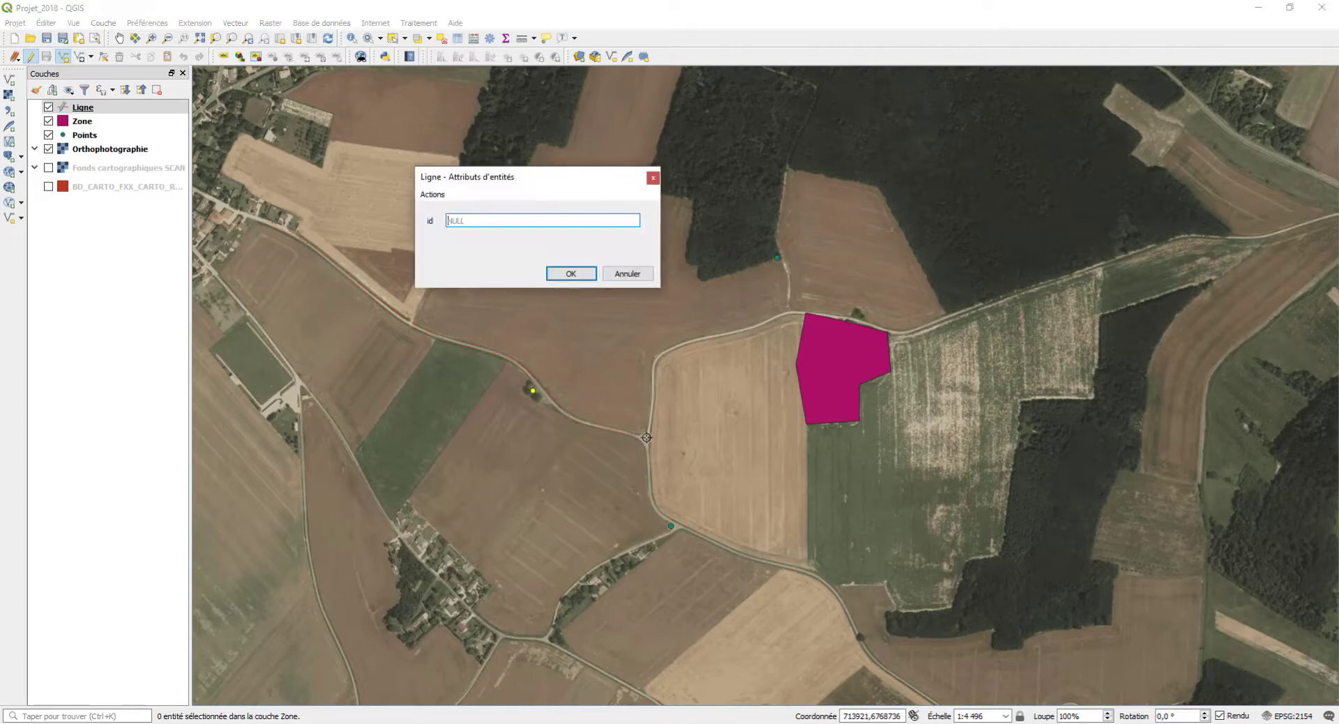
pyautogui.click(570, 274)
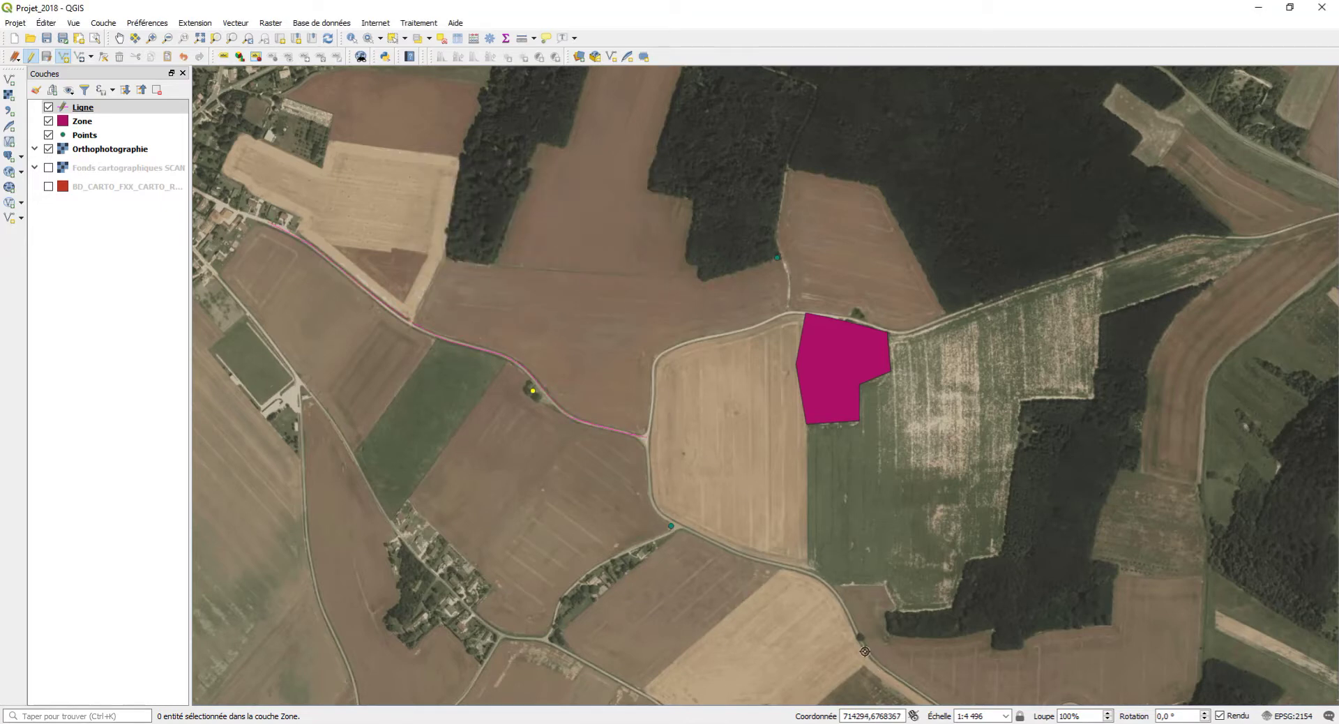
# - Trace the southeastern road up to the southern junction point as a line with id 2, then save the edits and end editing
pyautogui.click(766, 562)
pyautogui.rightClick(678, 525)
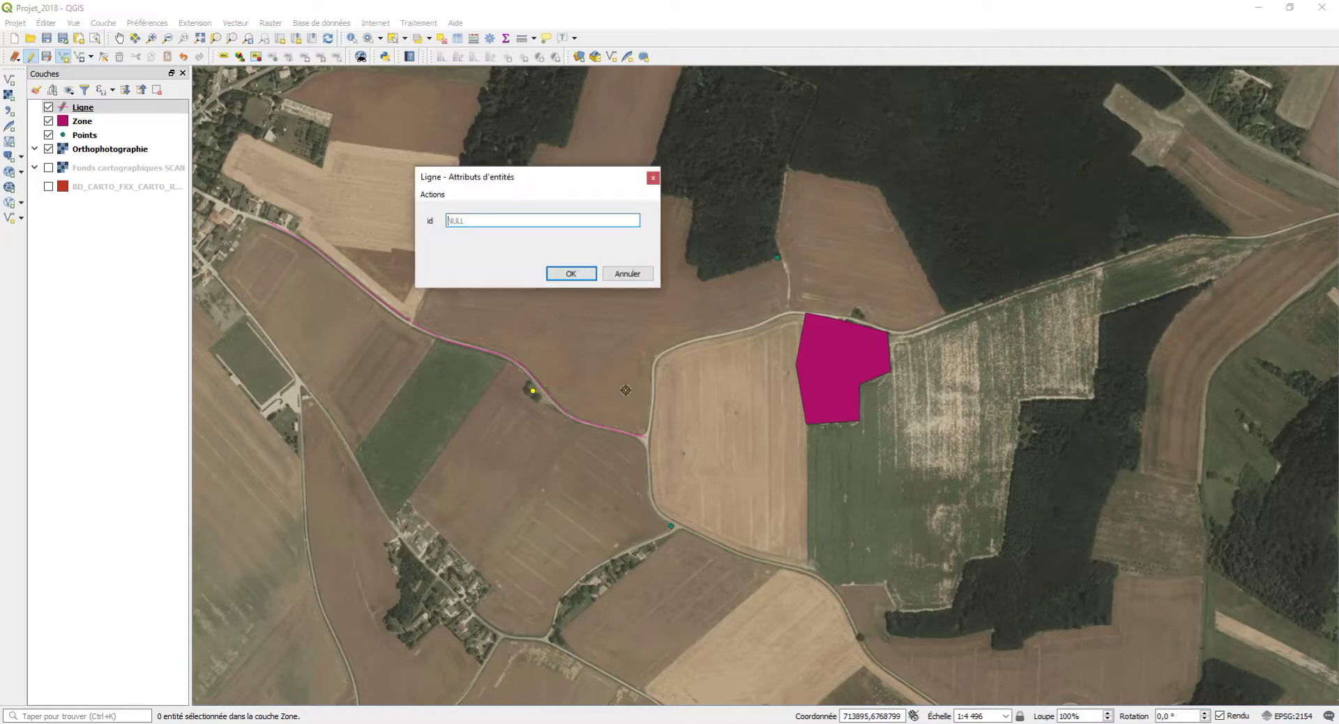
pyautogui.click(569, 272)
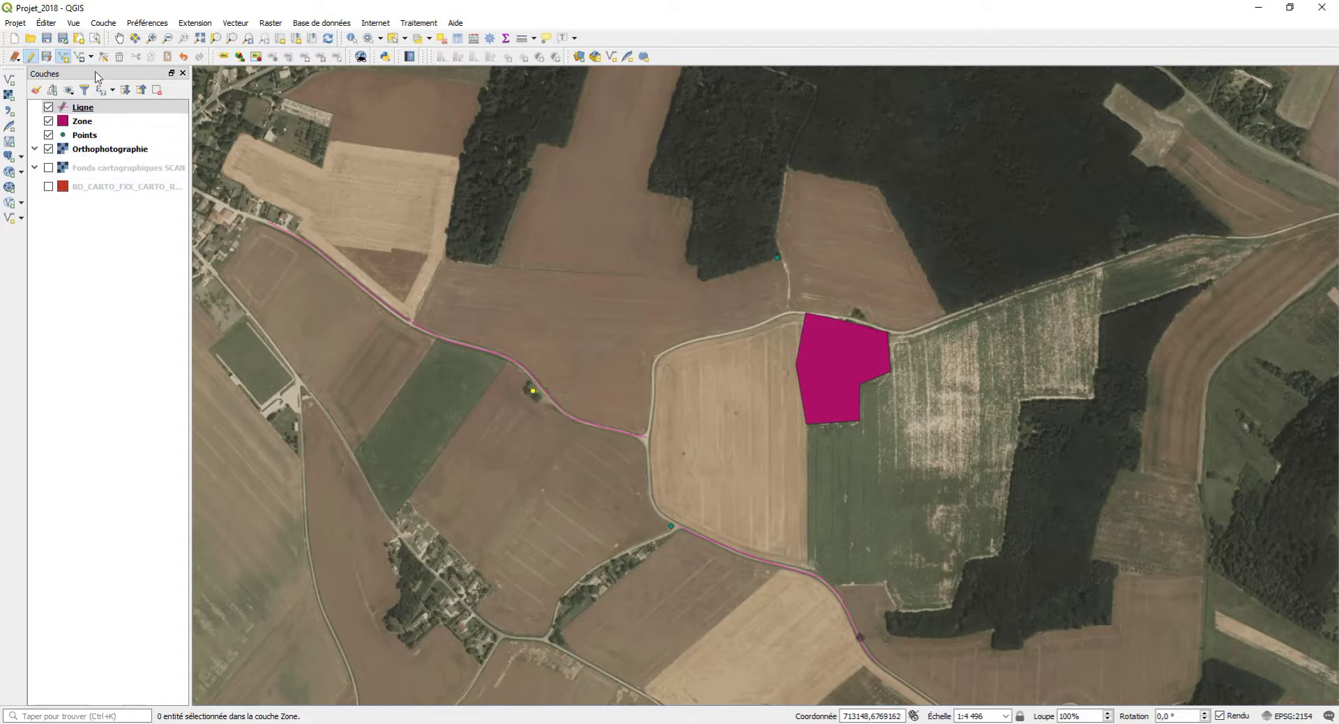
pyautogui.click(30, 59)
# - Examine the Ligne attribute table, selecting each record in turn to locate its line on the map
pyautogui.rightClick(68, 107)
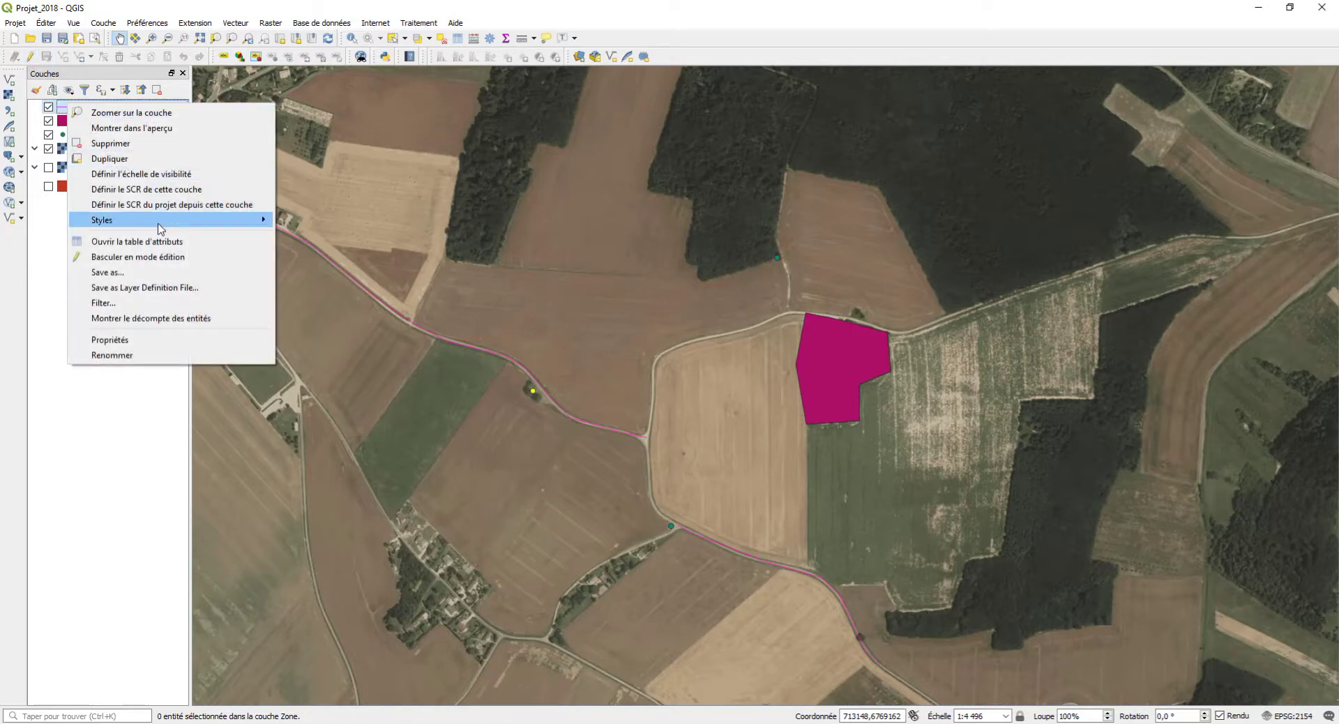
pyautogui.click(137, 242)
pyautogui.click(718, 280)
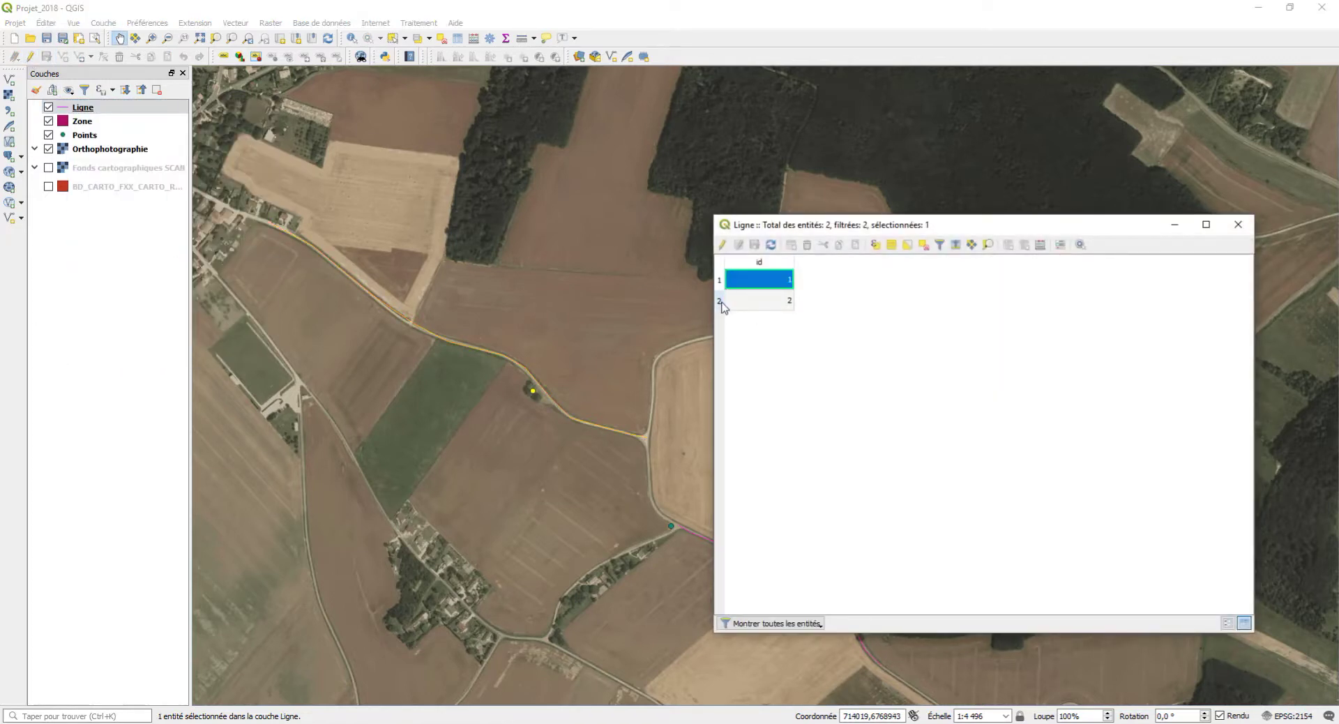
pyautogui.click(721, 301)
pyautogui.click(720, 279)
pyautogui.click(721, 300)
pyautogui.click(1238, 223)
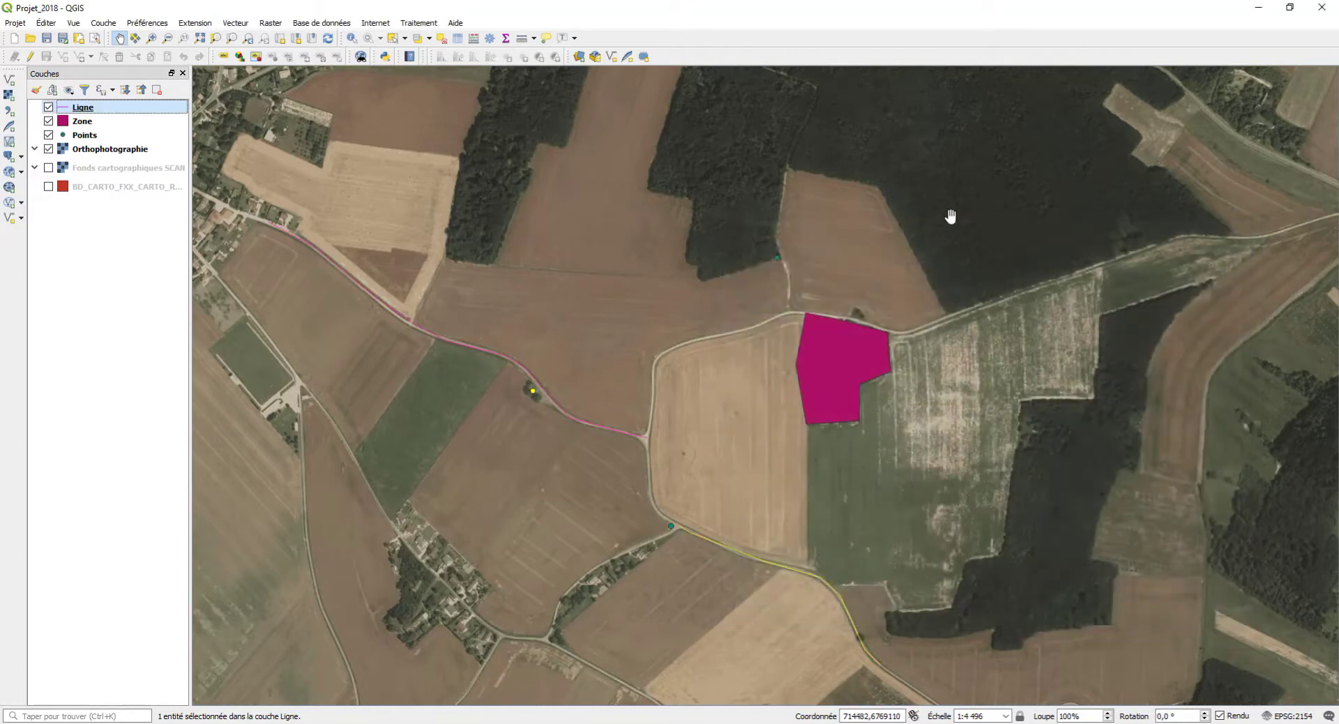
pyautogui.moveTo(709, 335); pyautogui.dragTo(688, 311)
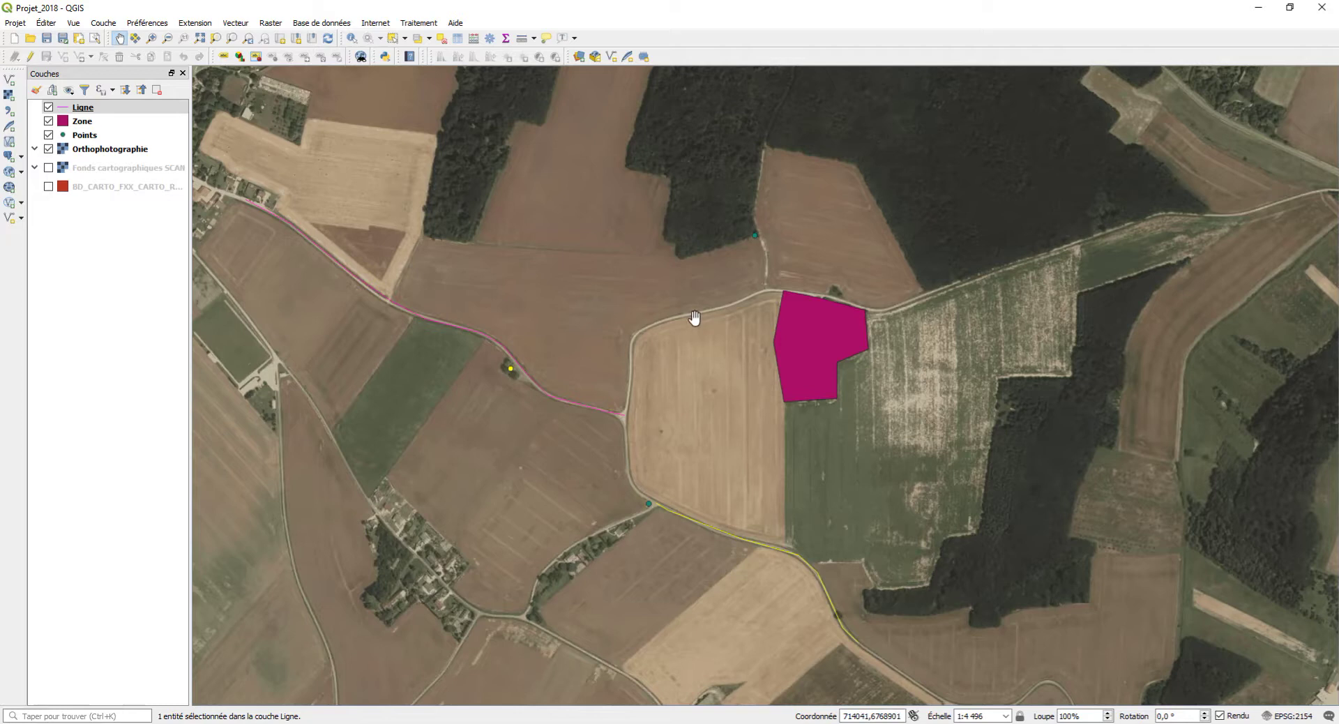
pyautogui.click(790, 719)
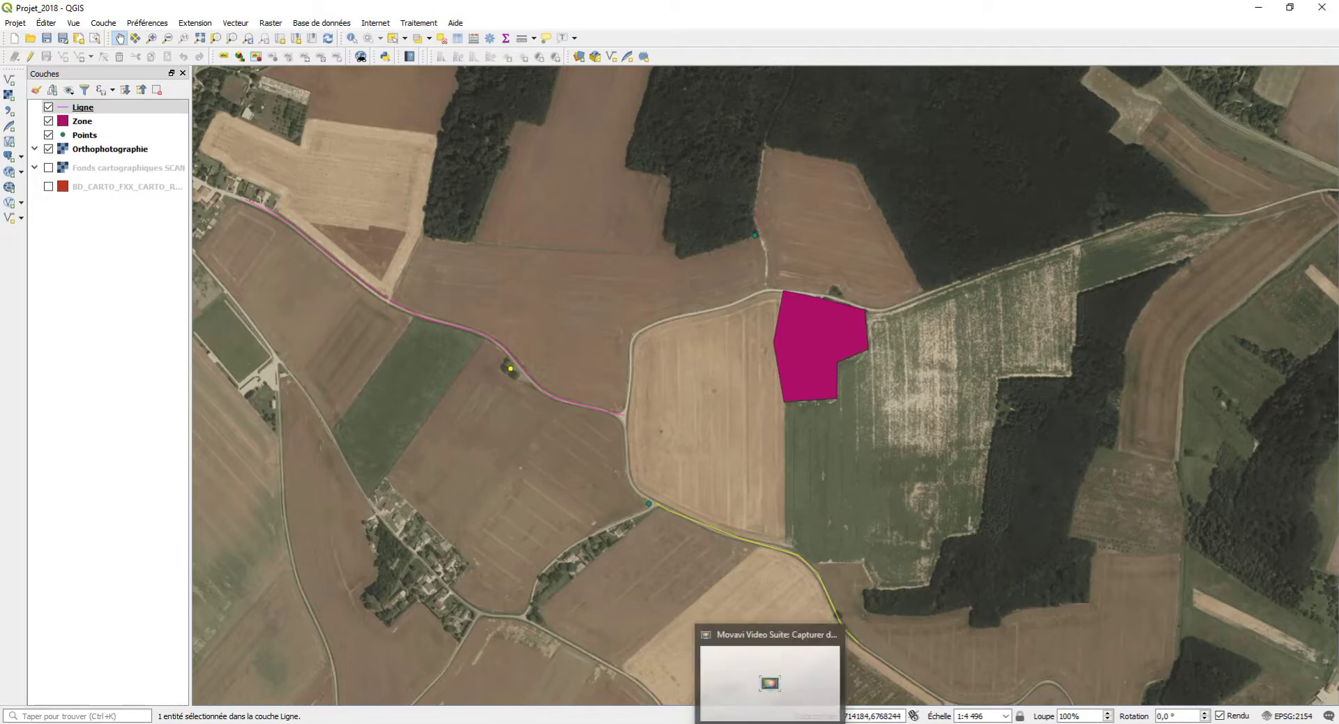